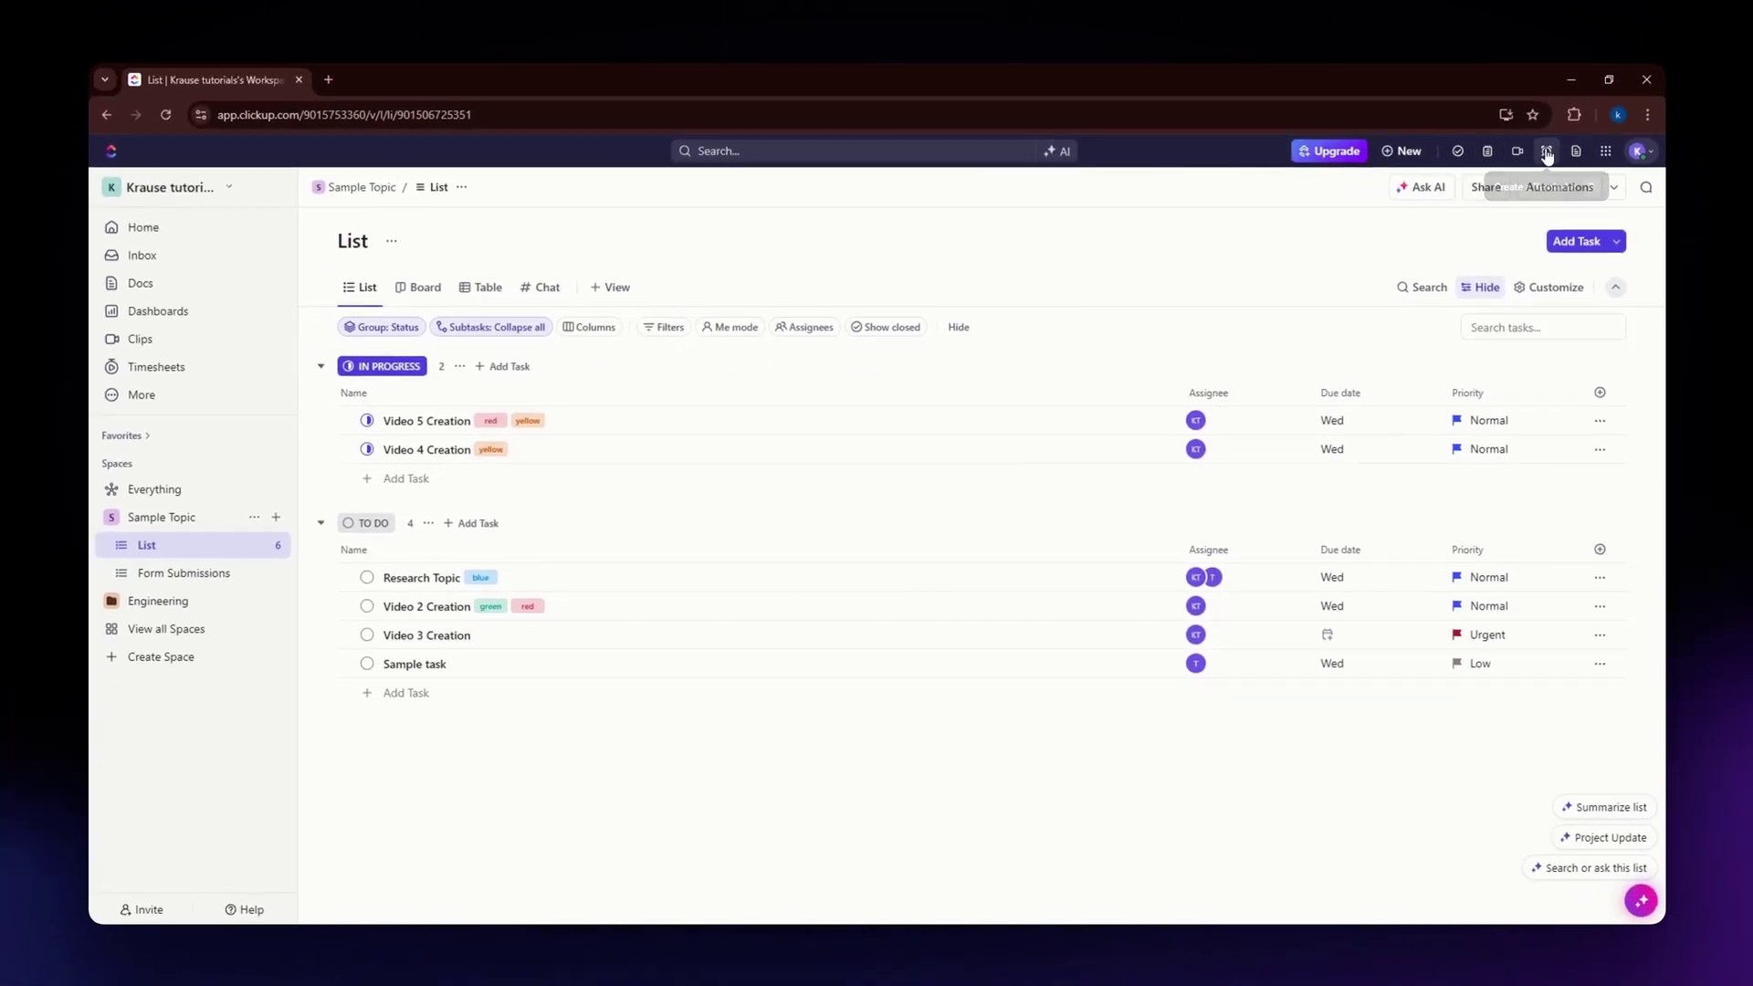
Unpin and re-pin the Clips shortcut, then show the clip recorder's source options.
left_click(1607, 152)
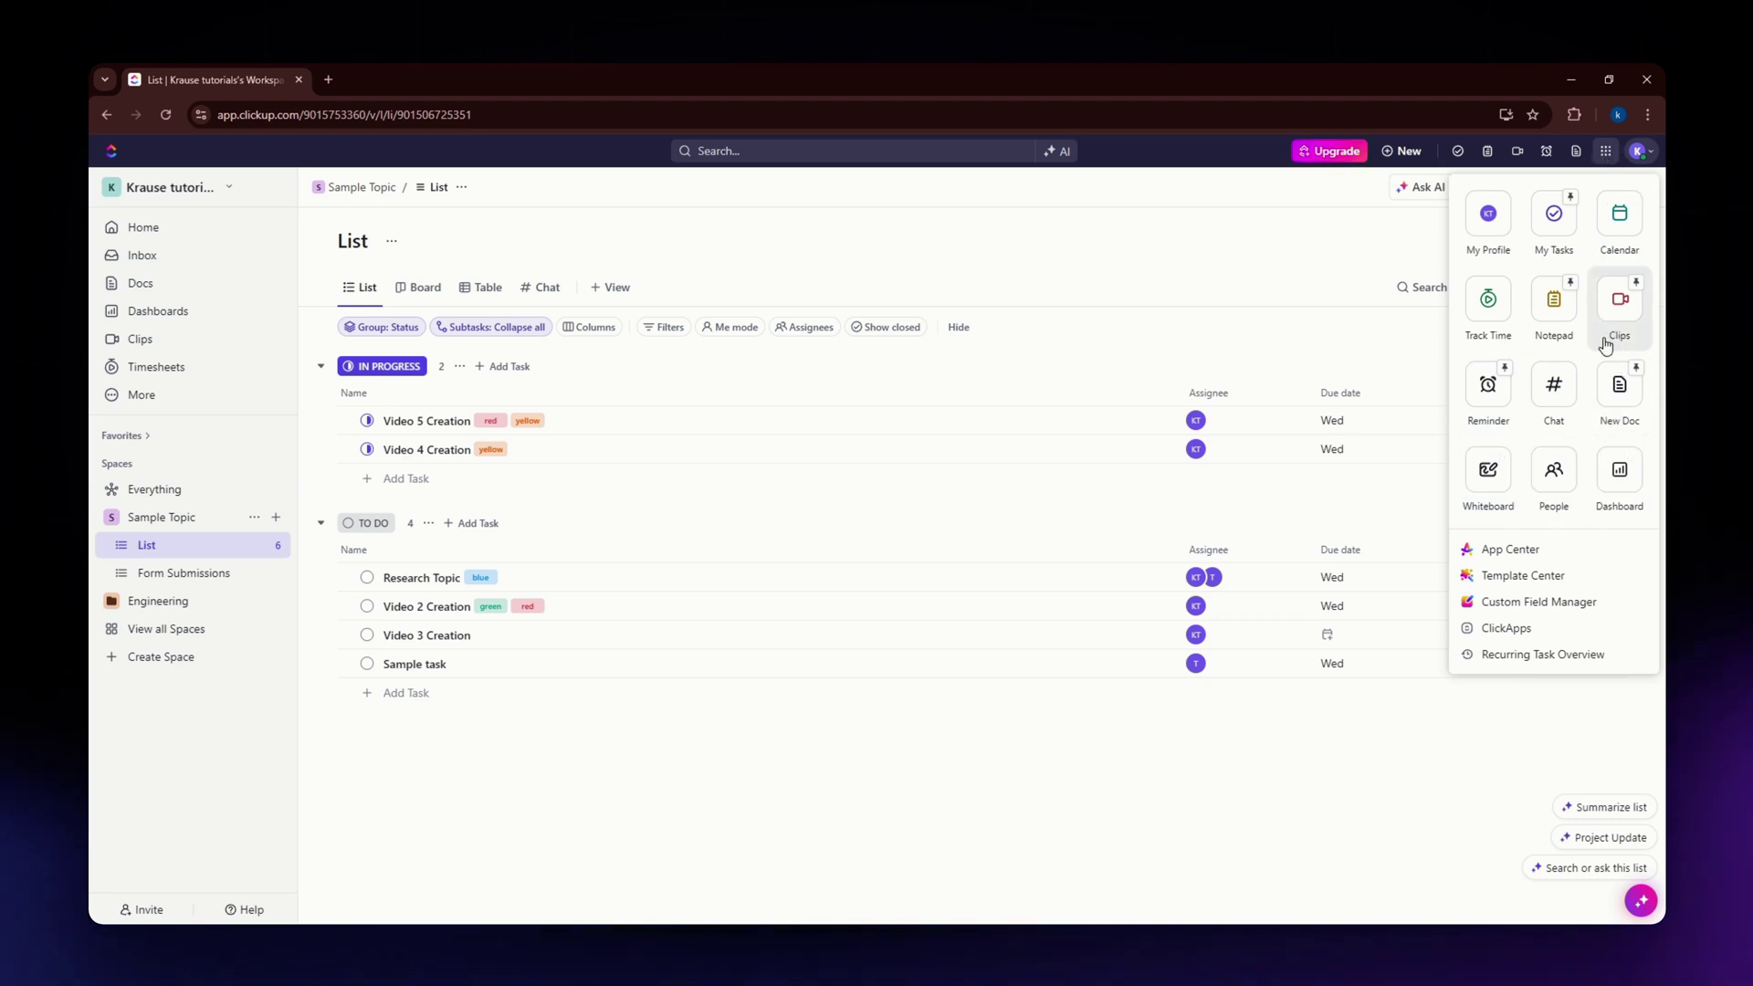
left_click(1637, 284)
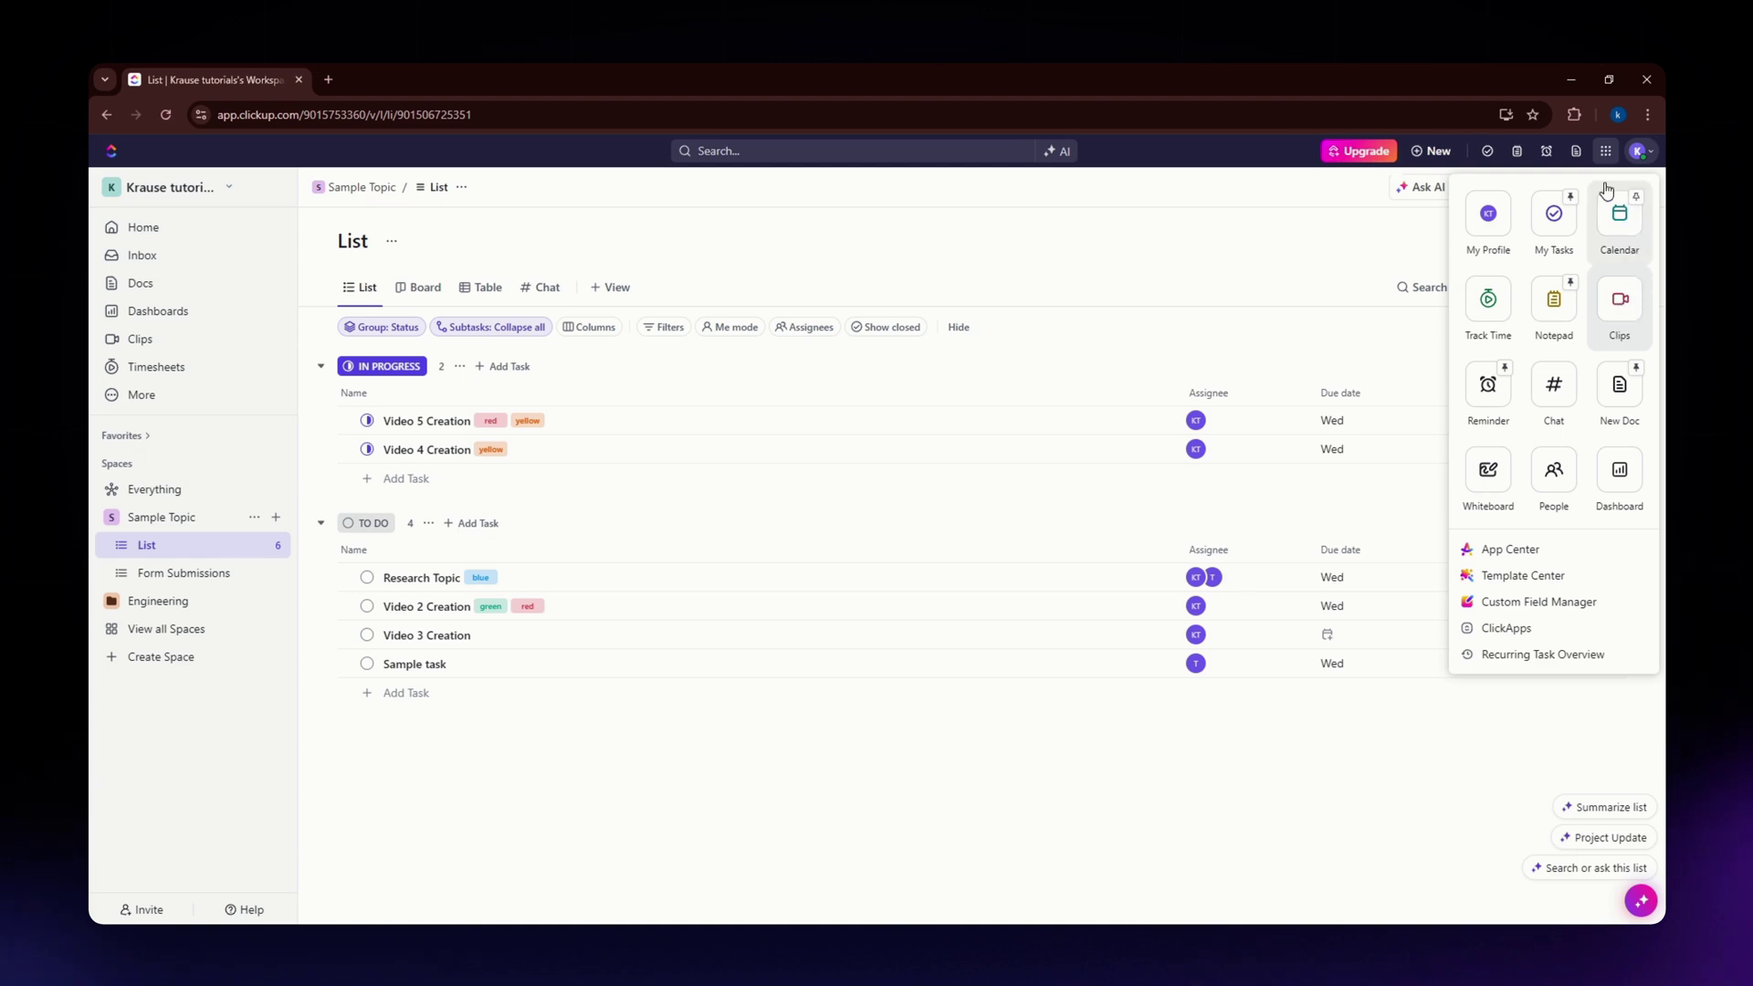
left_click(1637, 284)
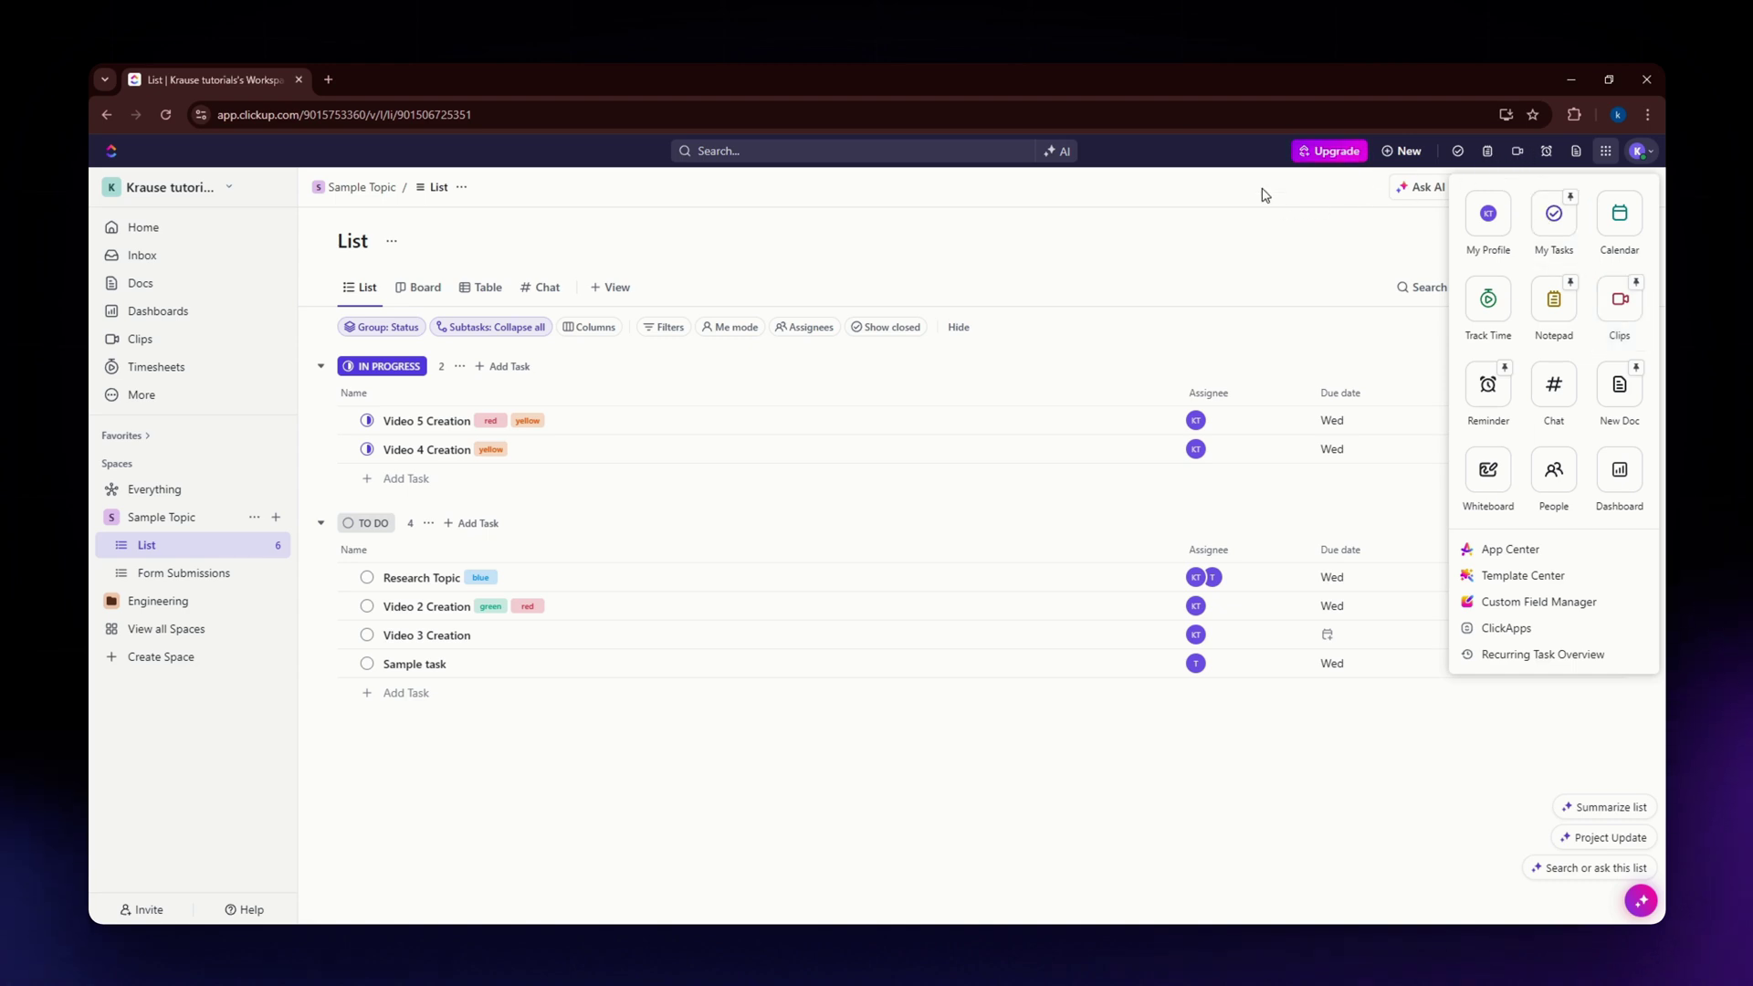
left_click(1446, 206)
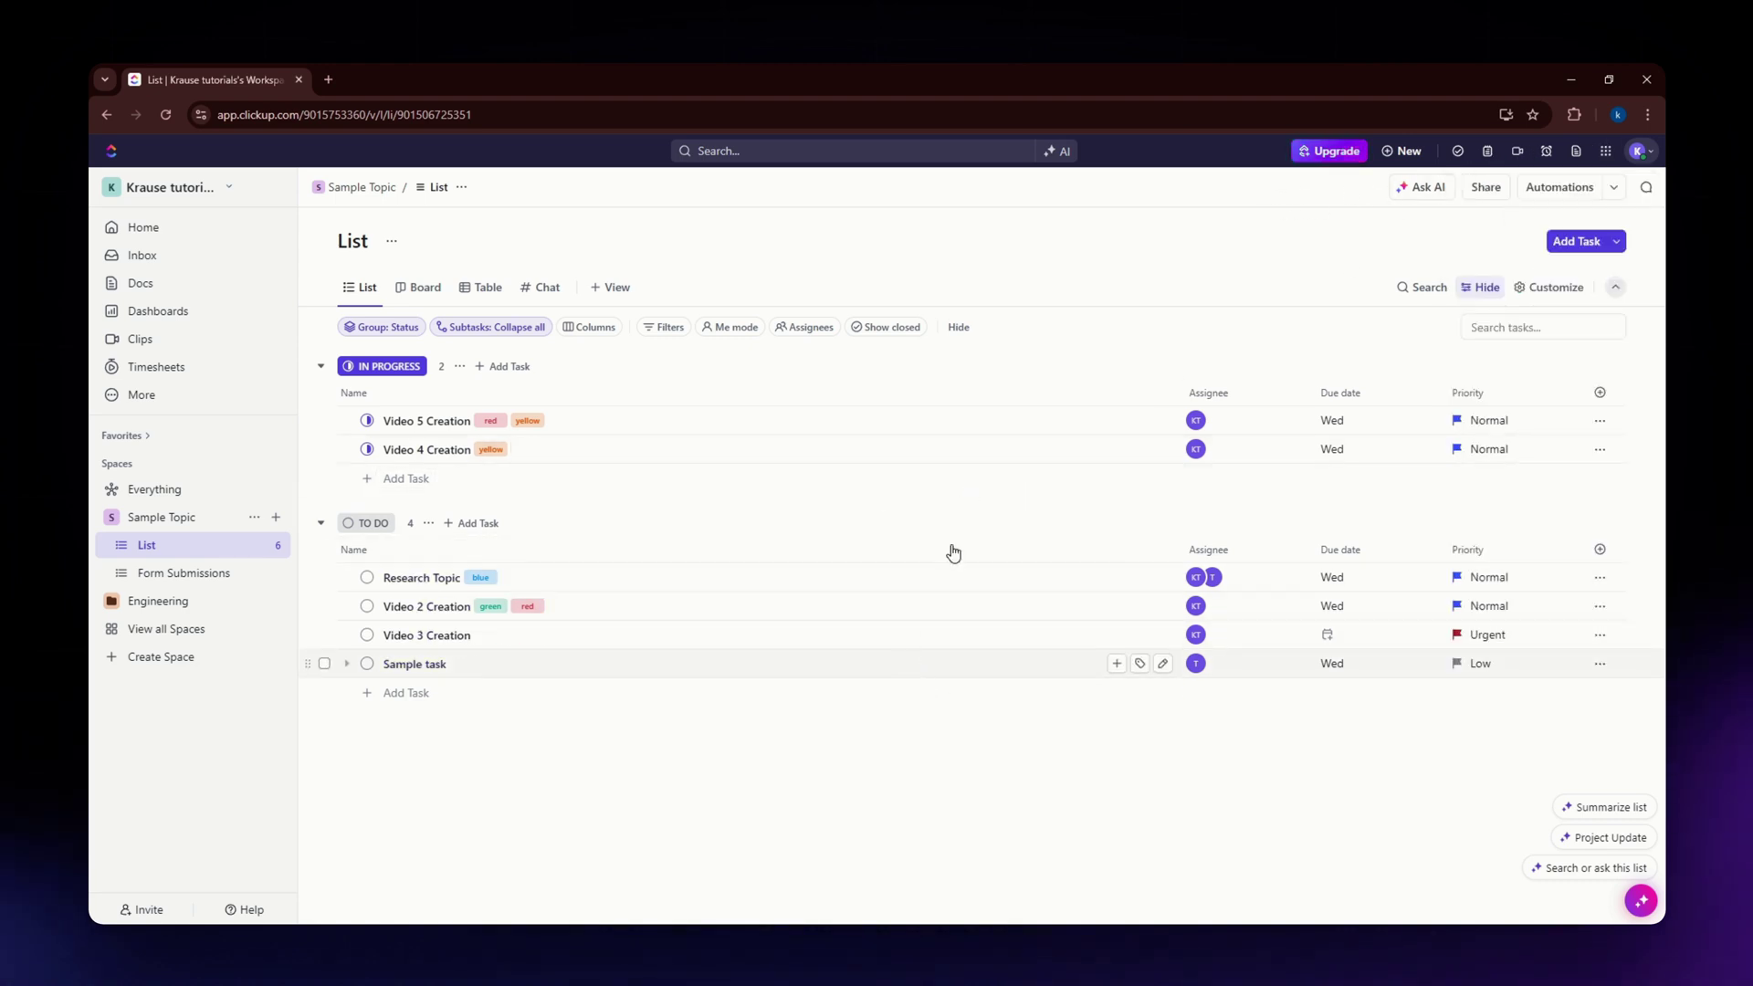
left_click(1515, 153)
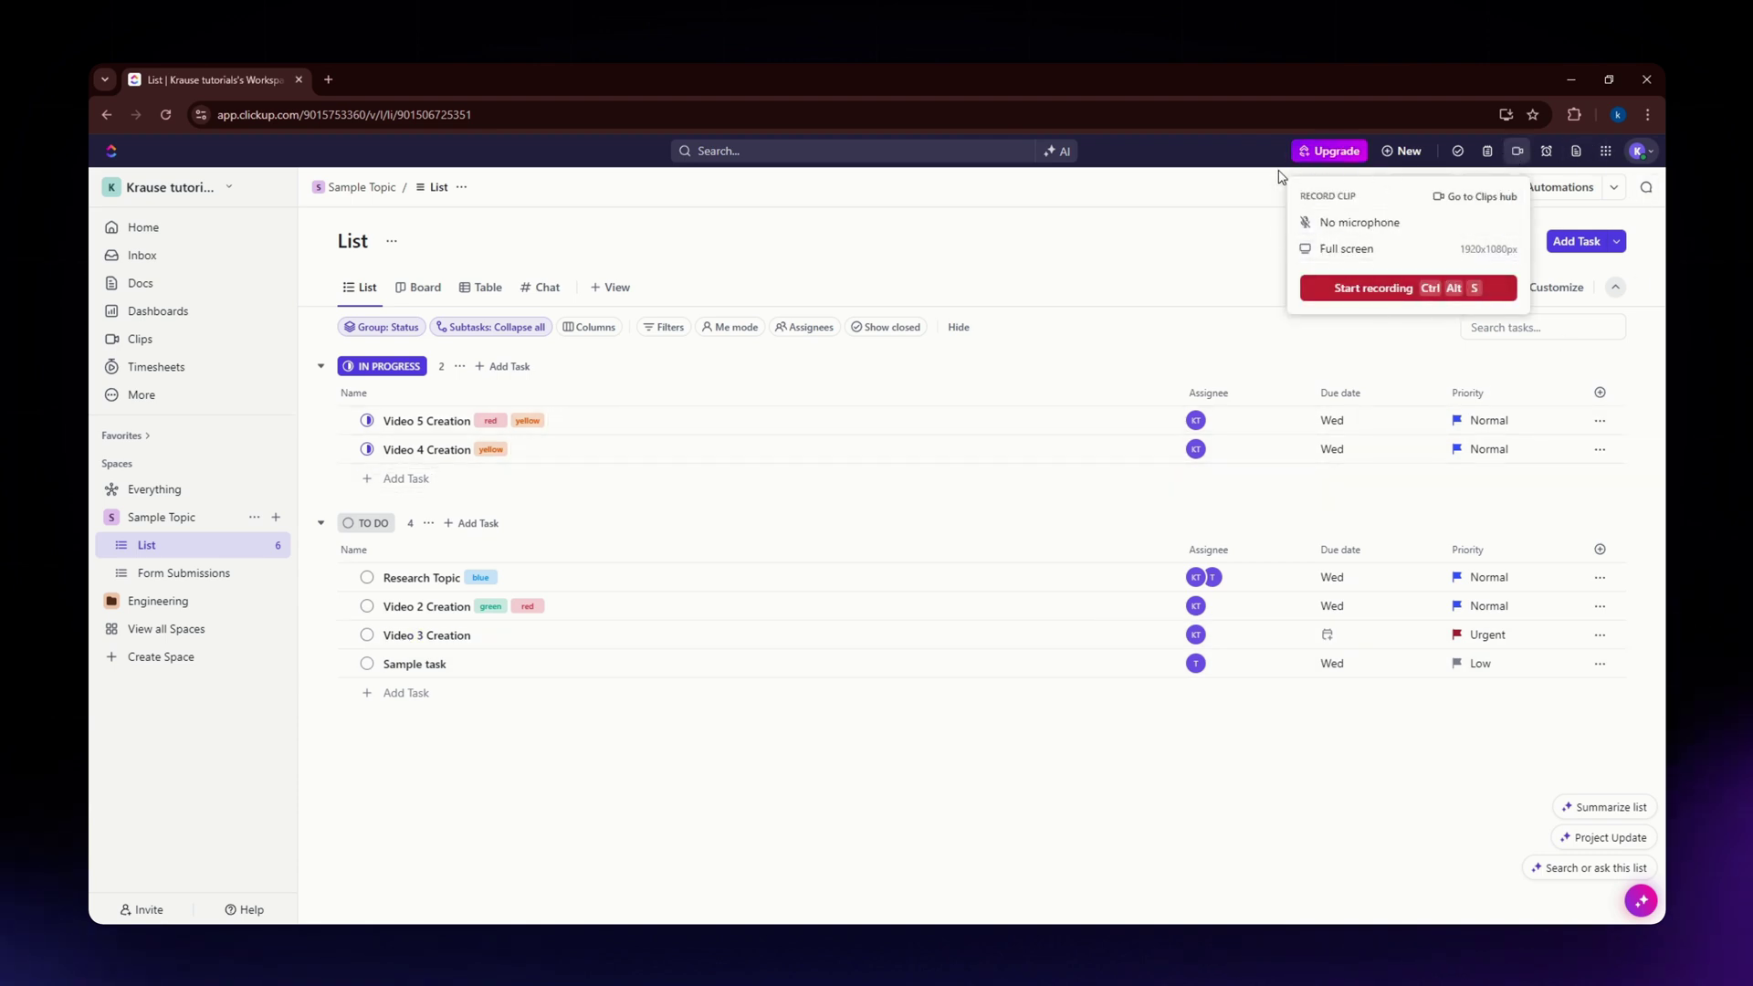
left_click(1424, 253)
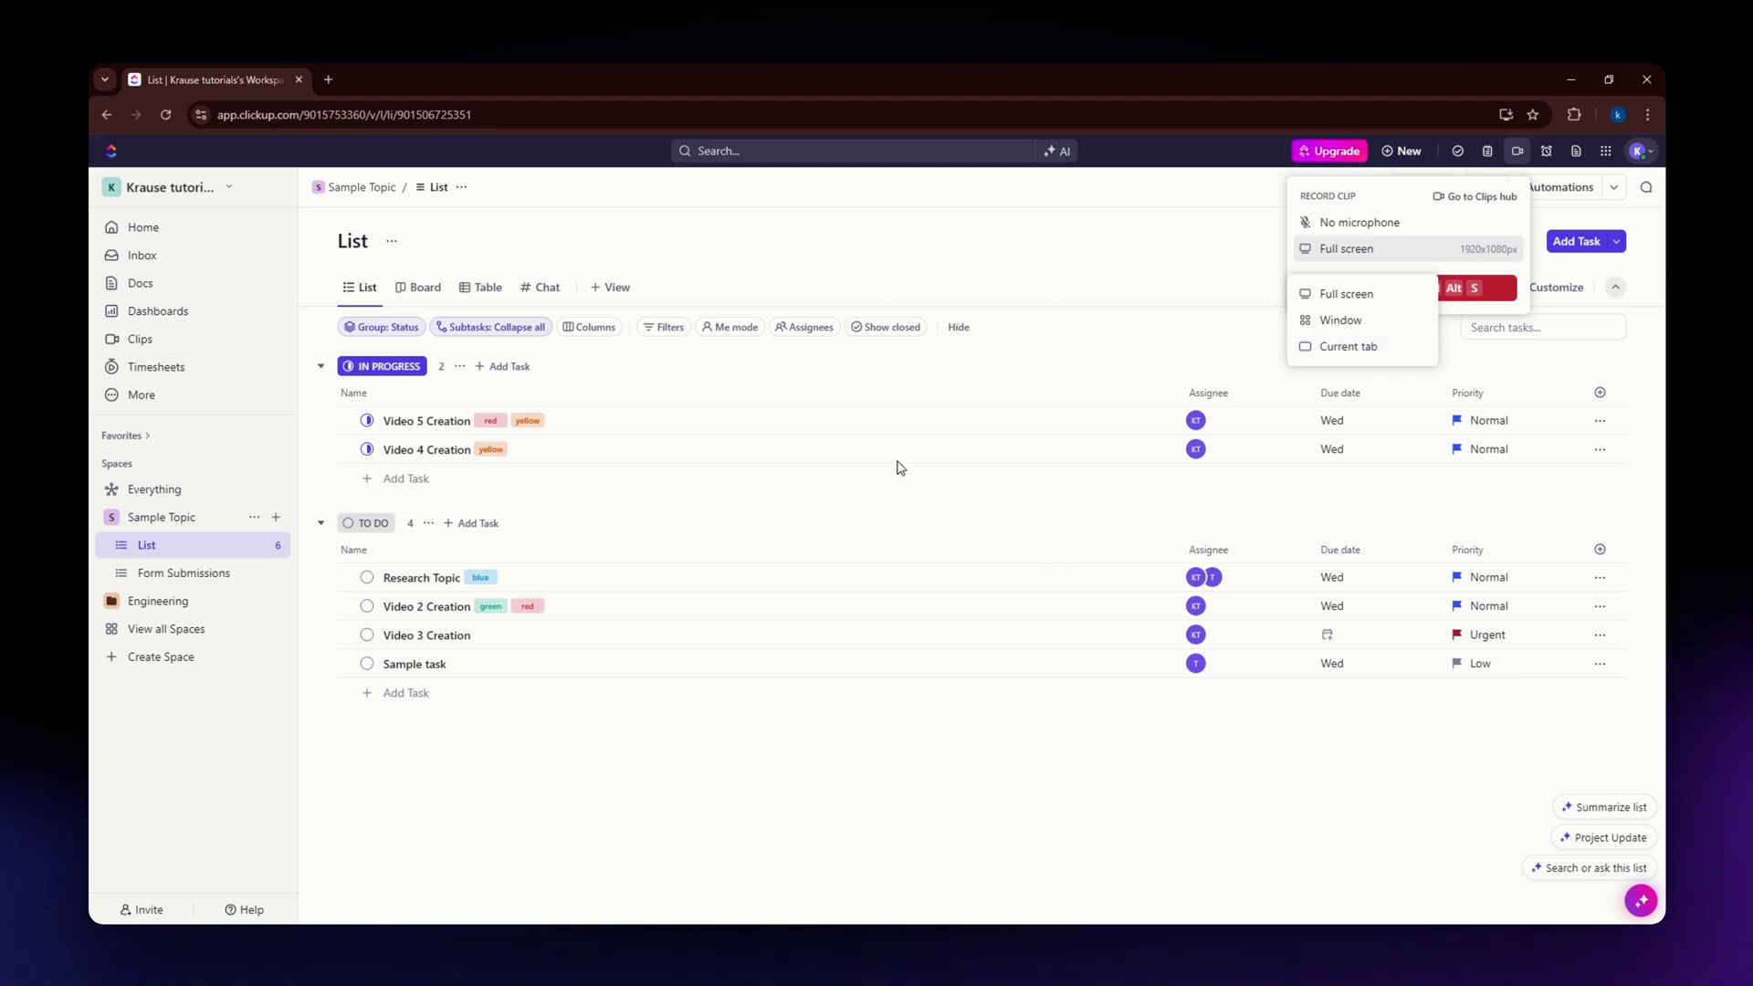
Record the Current tab with No microphone and start the clip recording.
left_click(1344, 349)
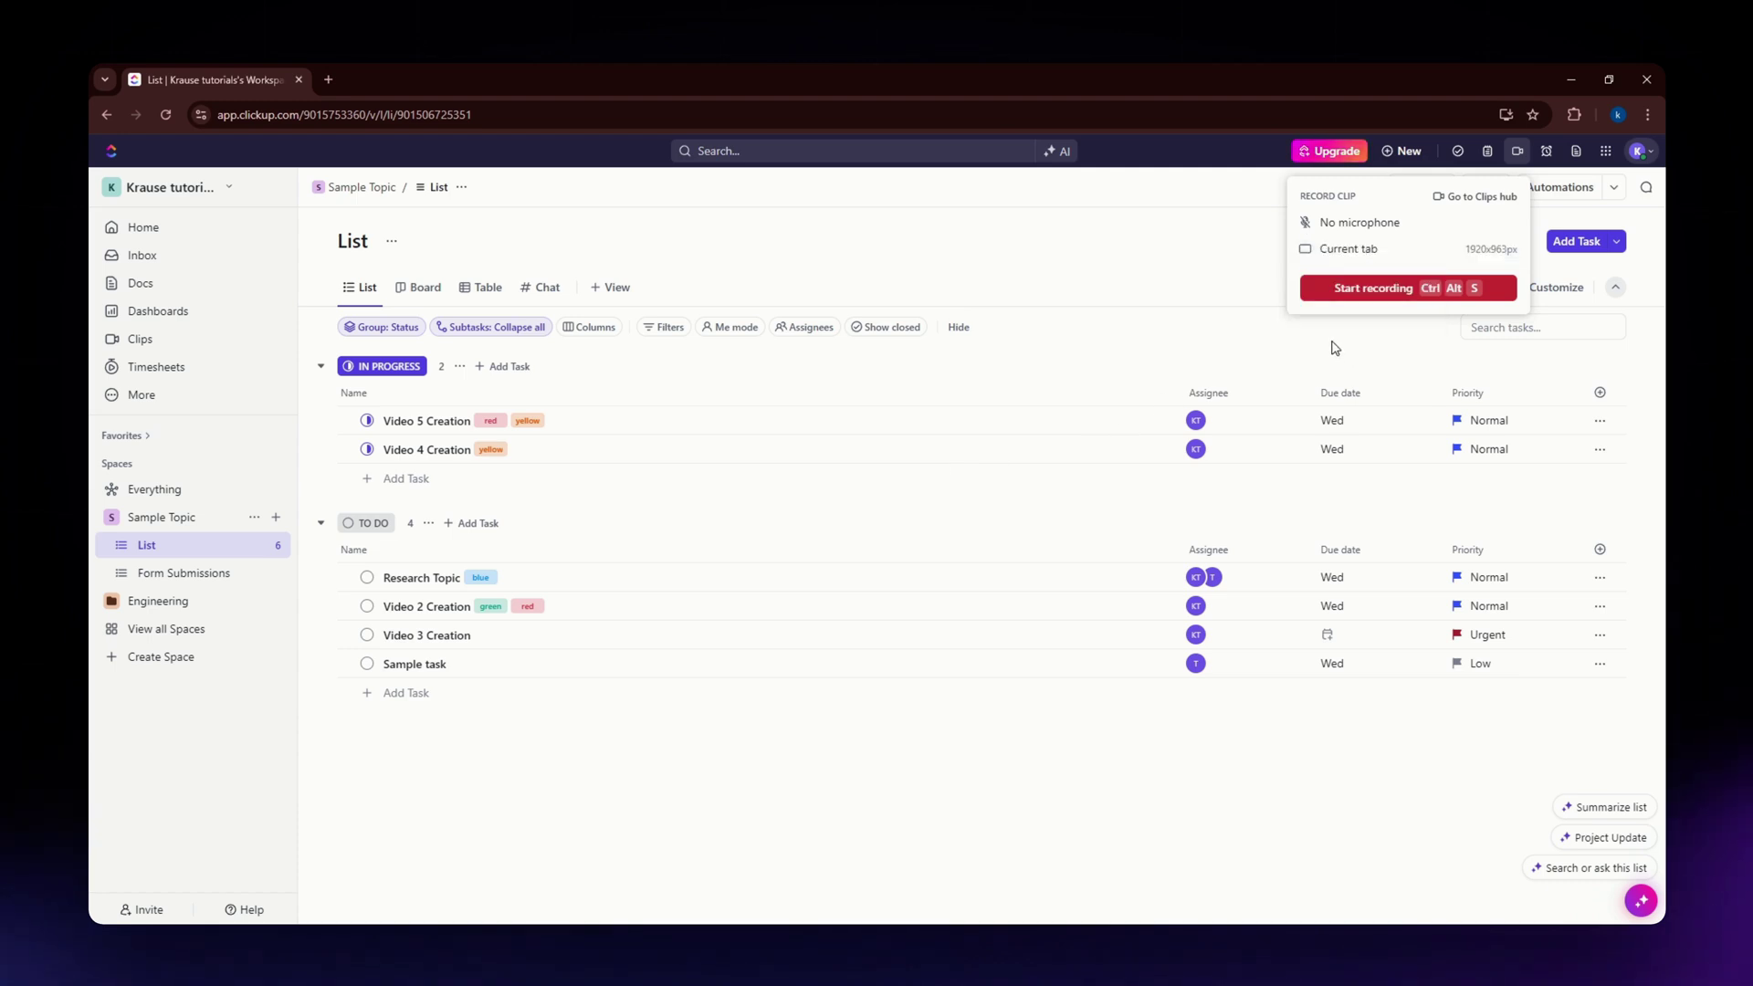
left_click(1380, 225)
left_click(1380, 224)
left_click(1379, 224)
left_click(1354, 270)
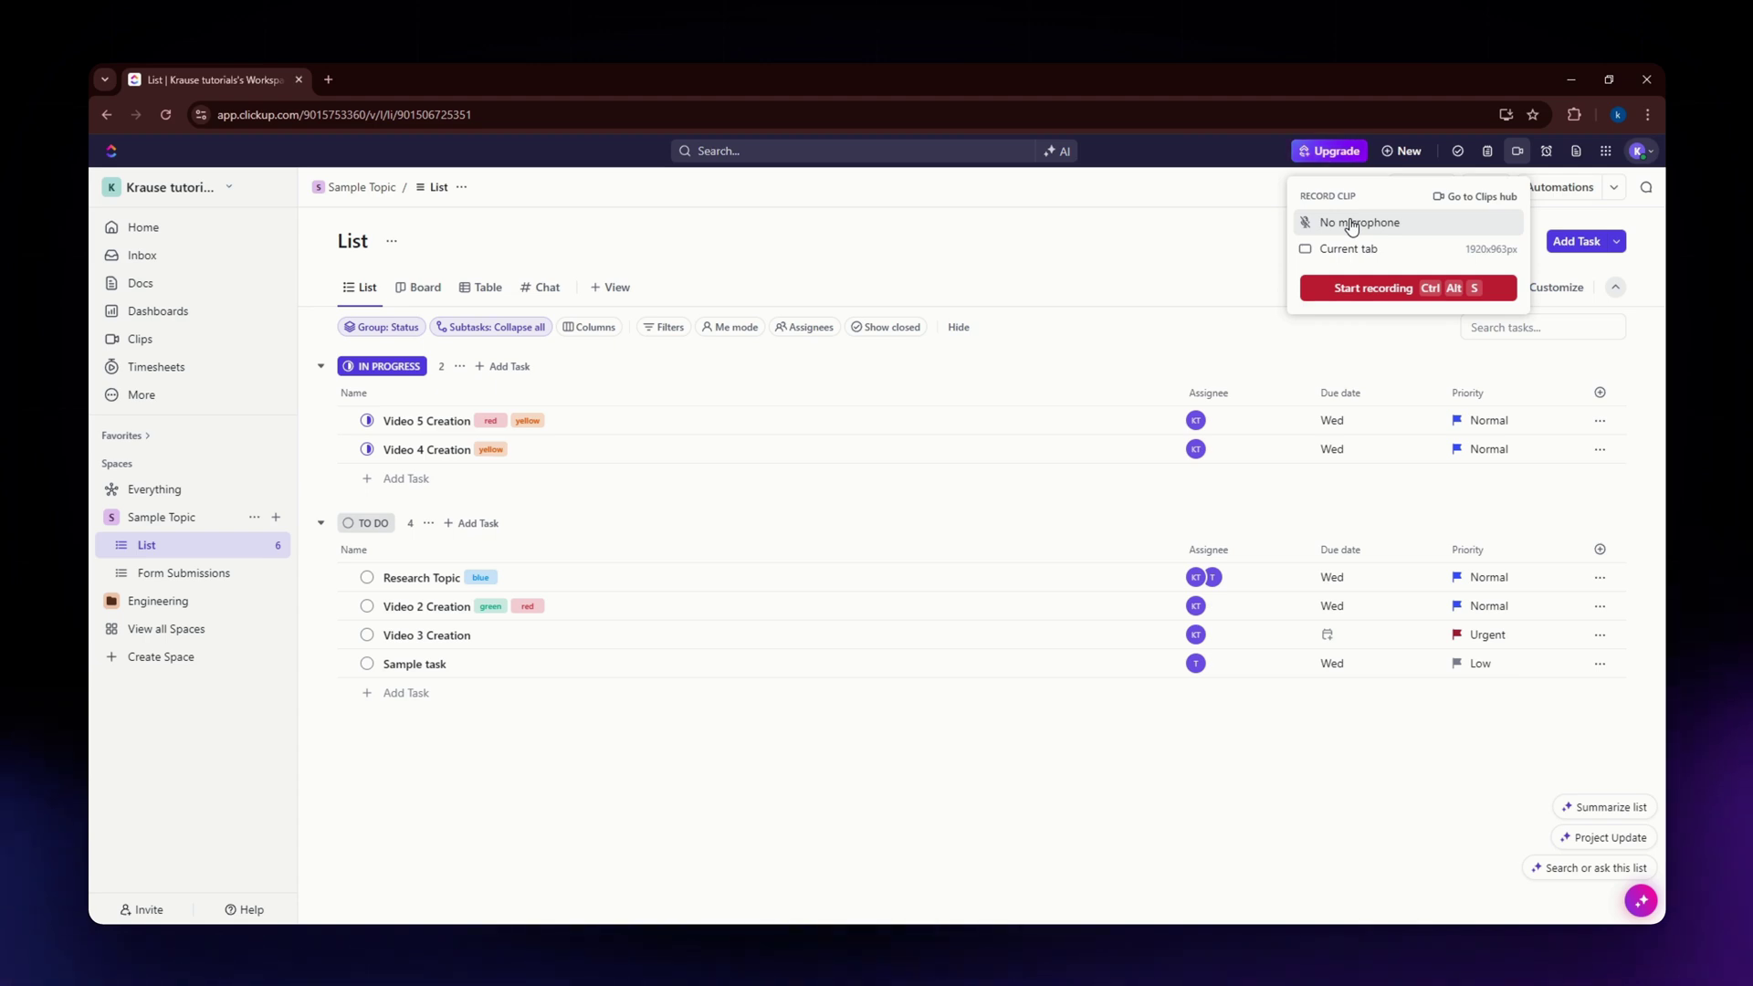
left_click(1352, 225)
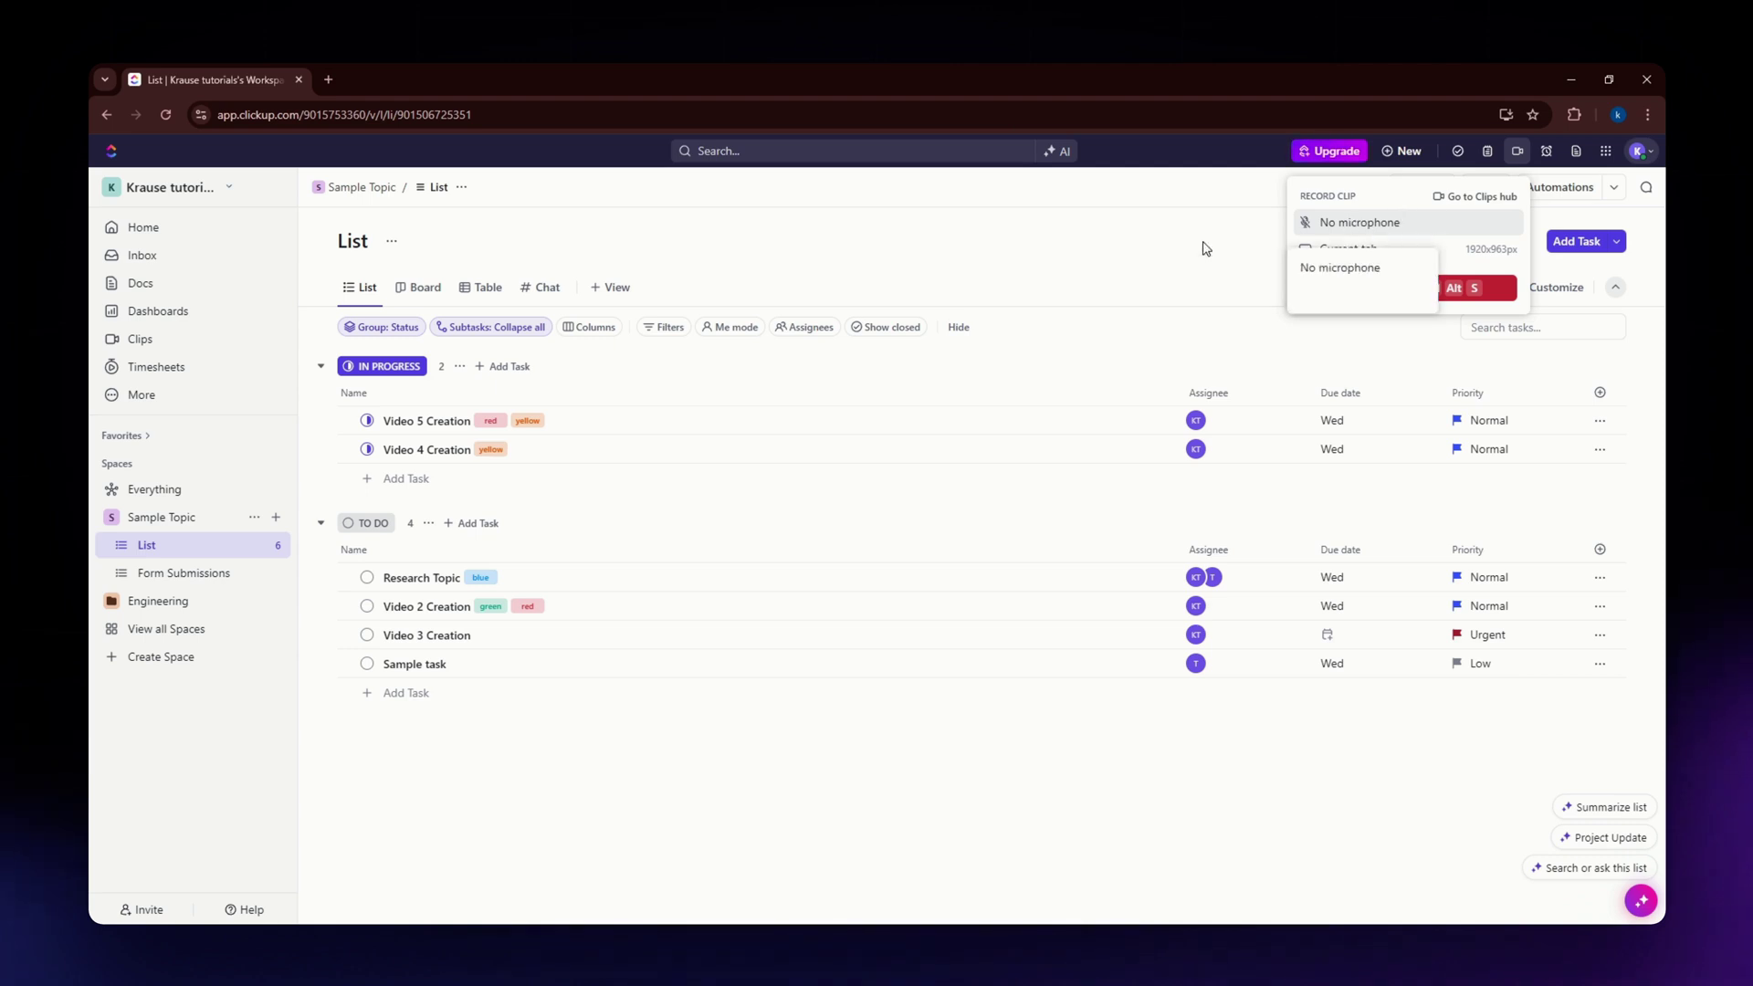
left_click(1335, 272)
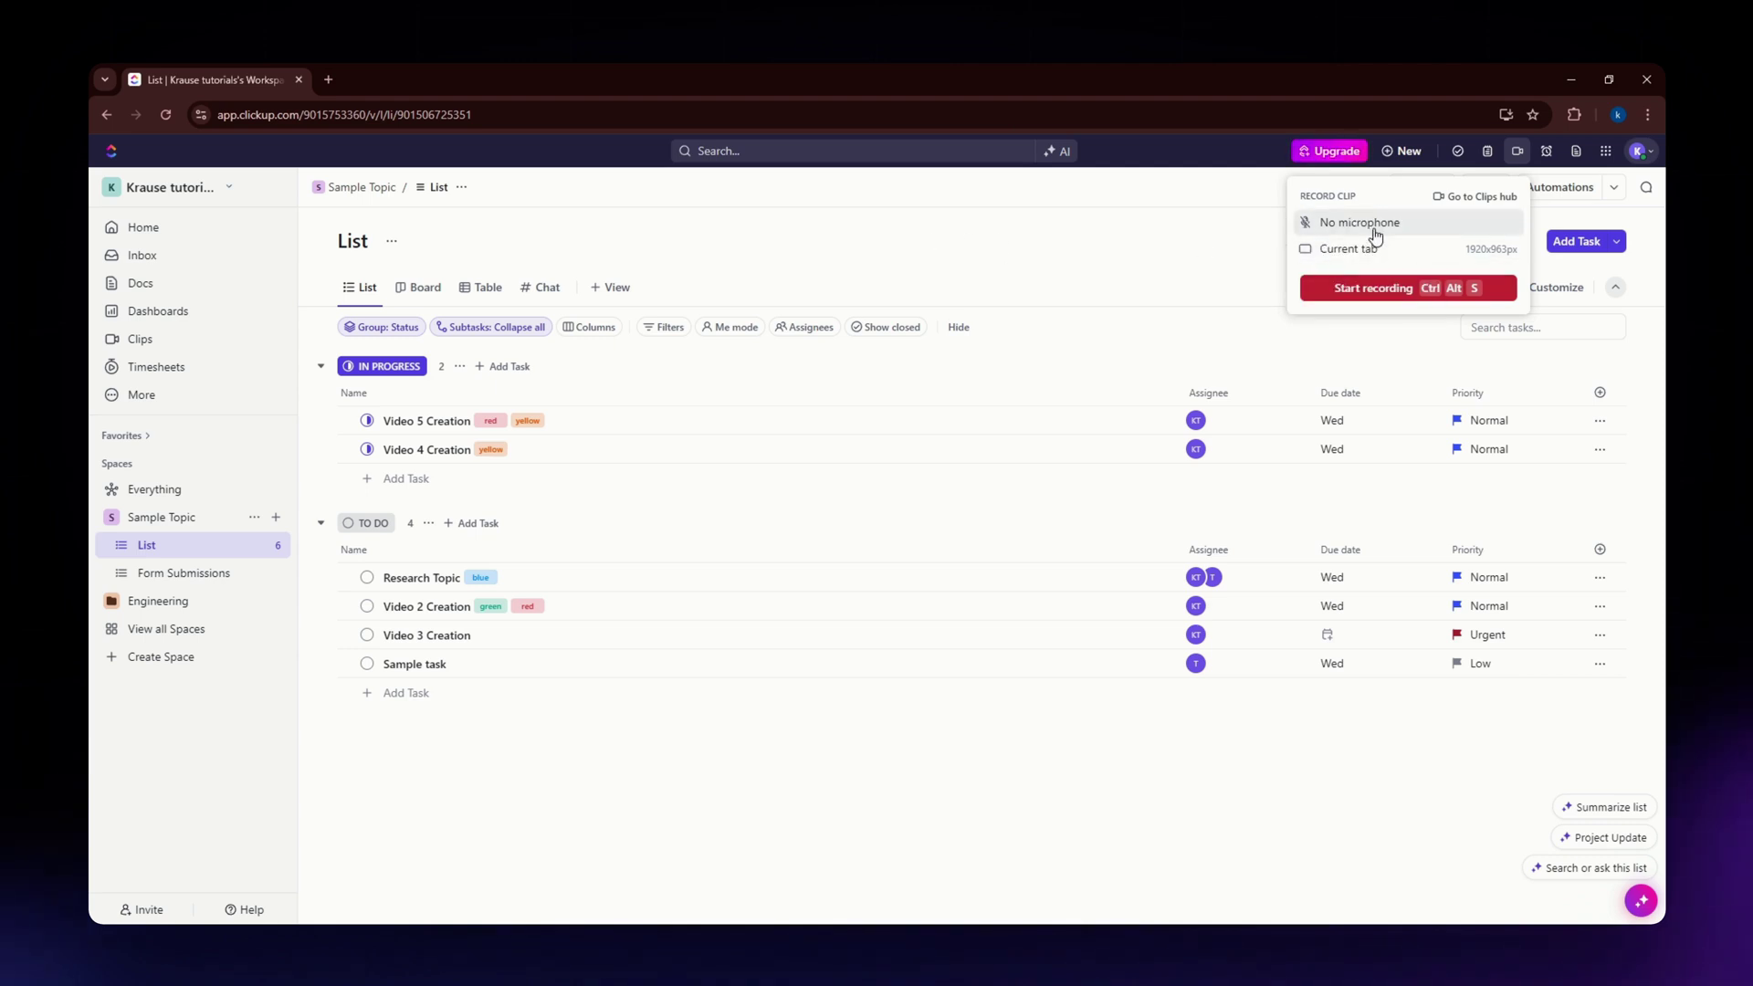
left_click(1392, 288)
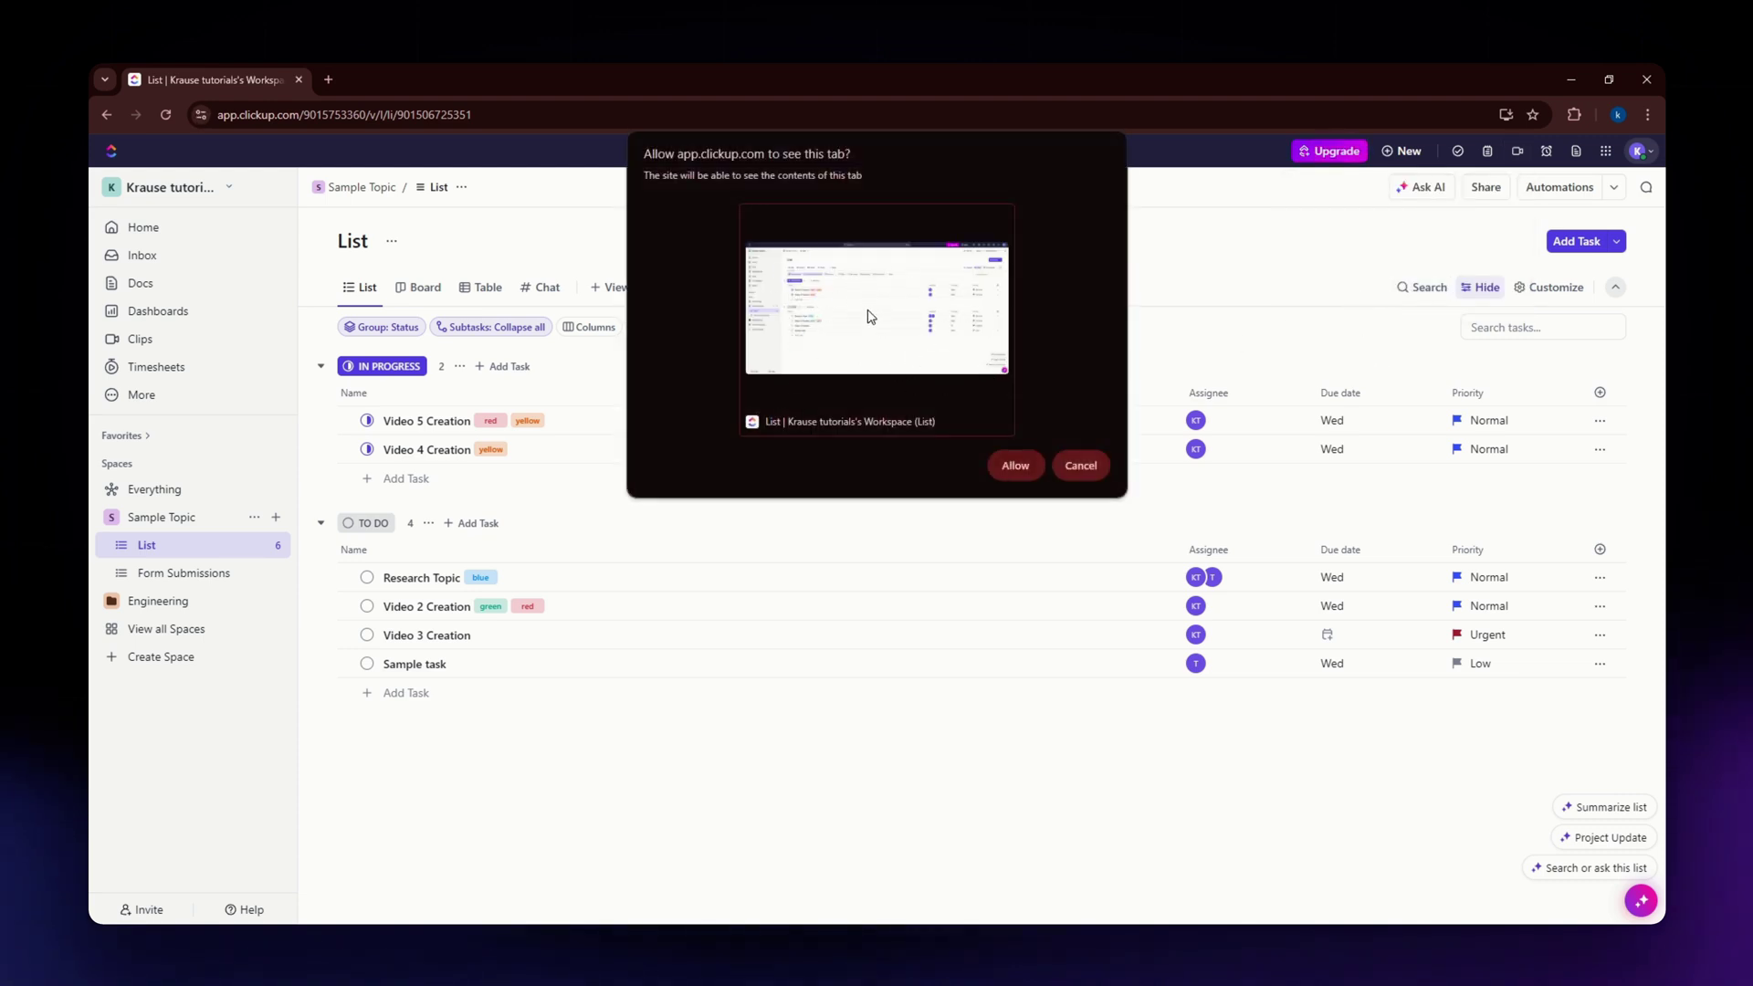
Allow ClickUp to capture this tab so the clip recording starts.
left_click(1020, 465)
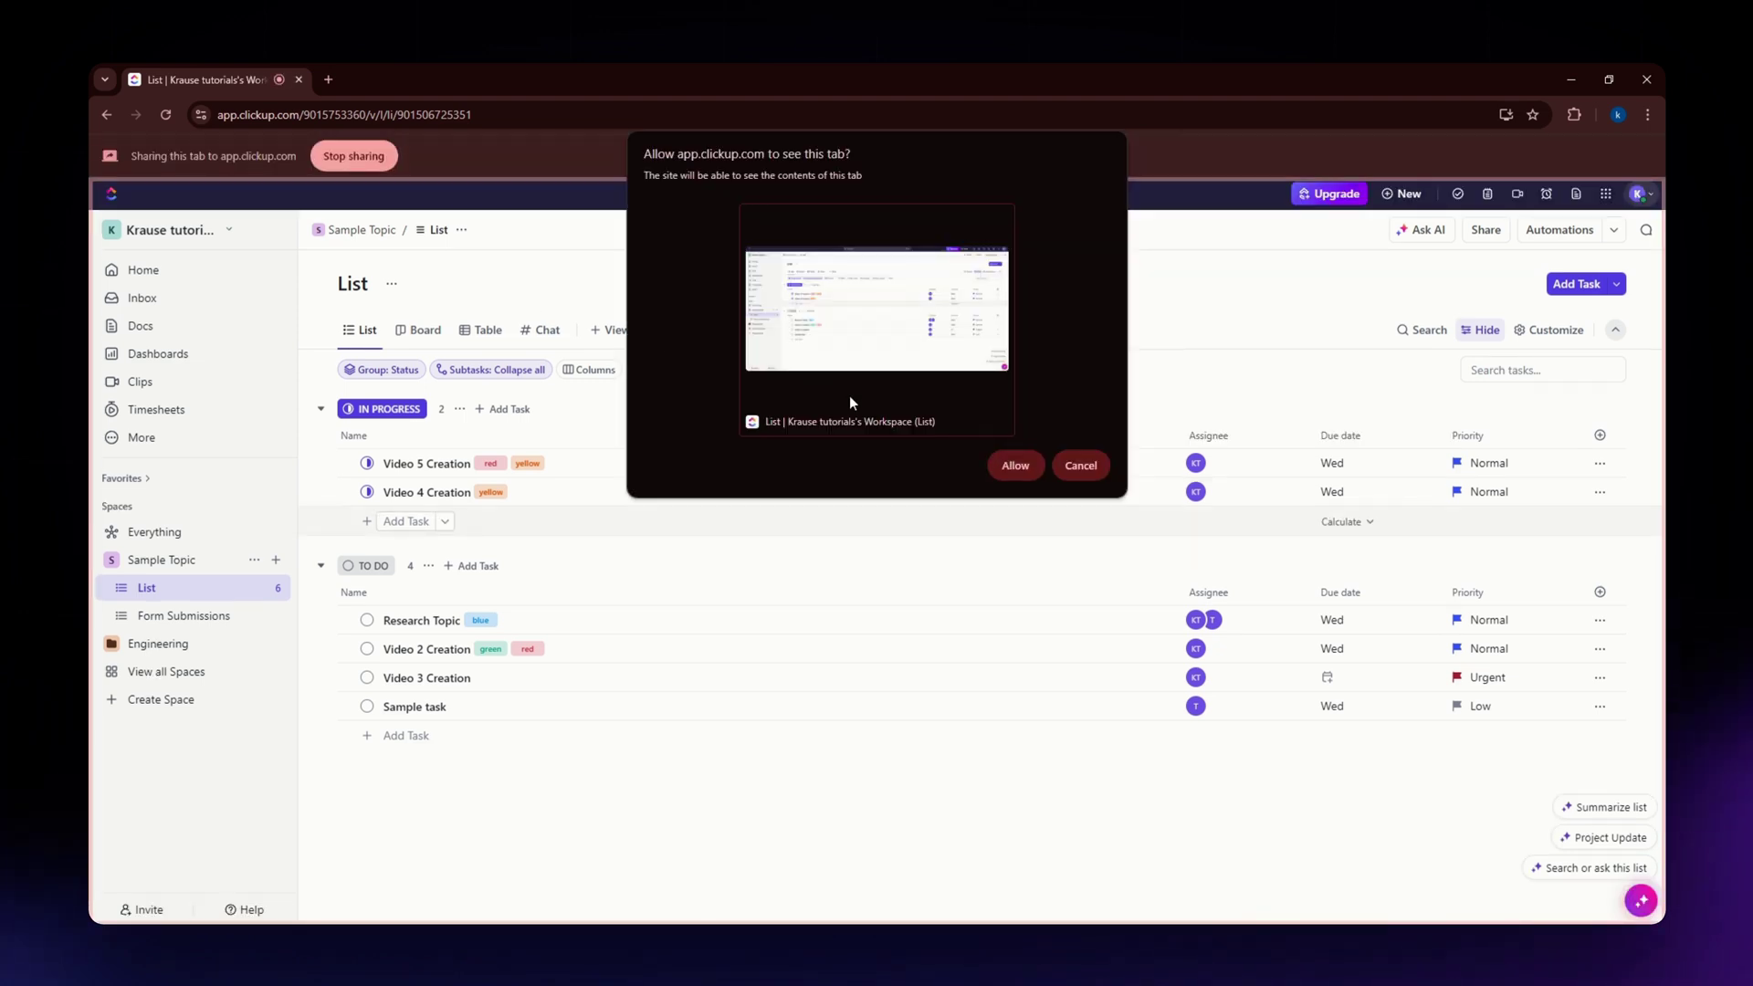
left_click(1015, 466)
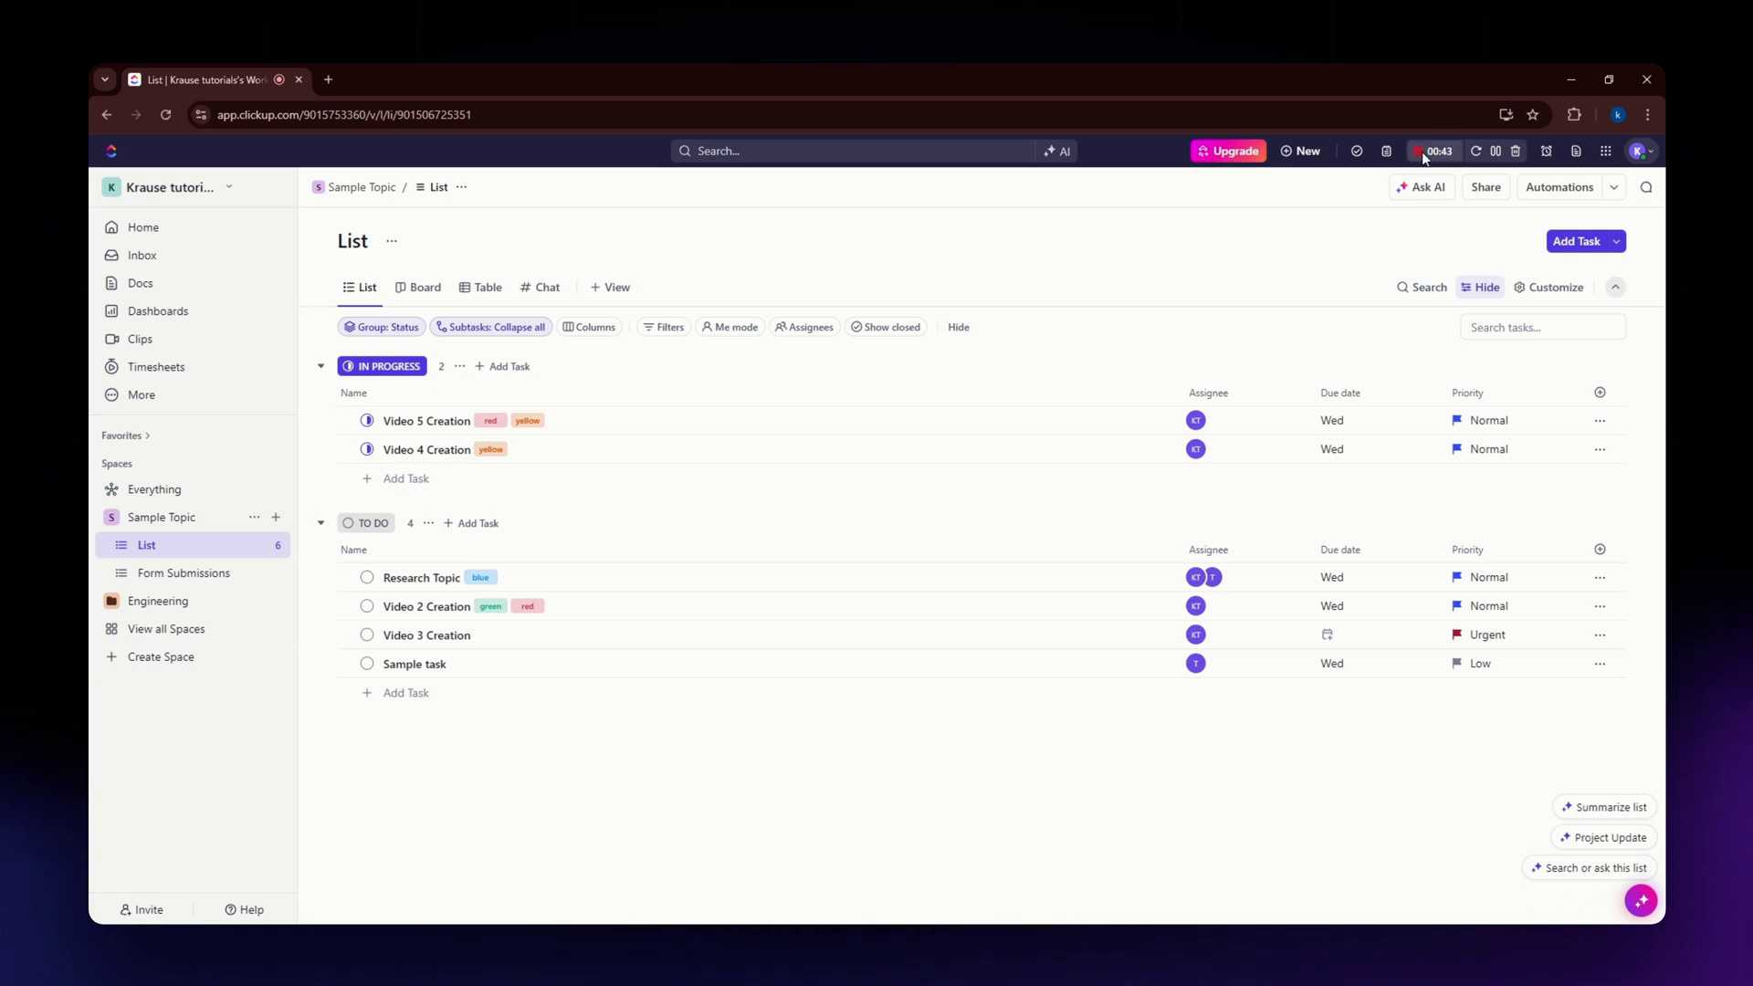
Resume the recording, cancel the delete prompt, and open the Video 2 Creation task.
left_click(1496, 156)
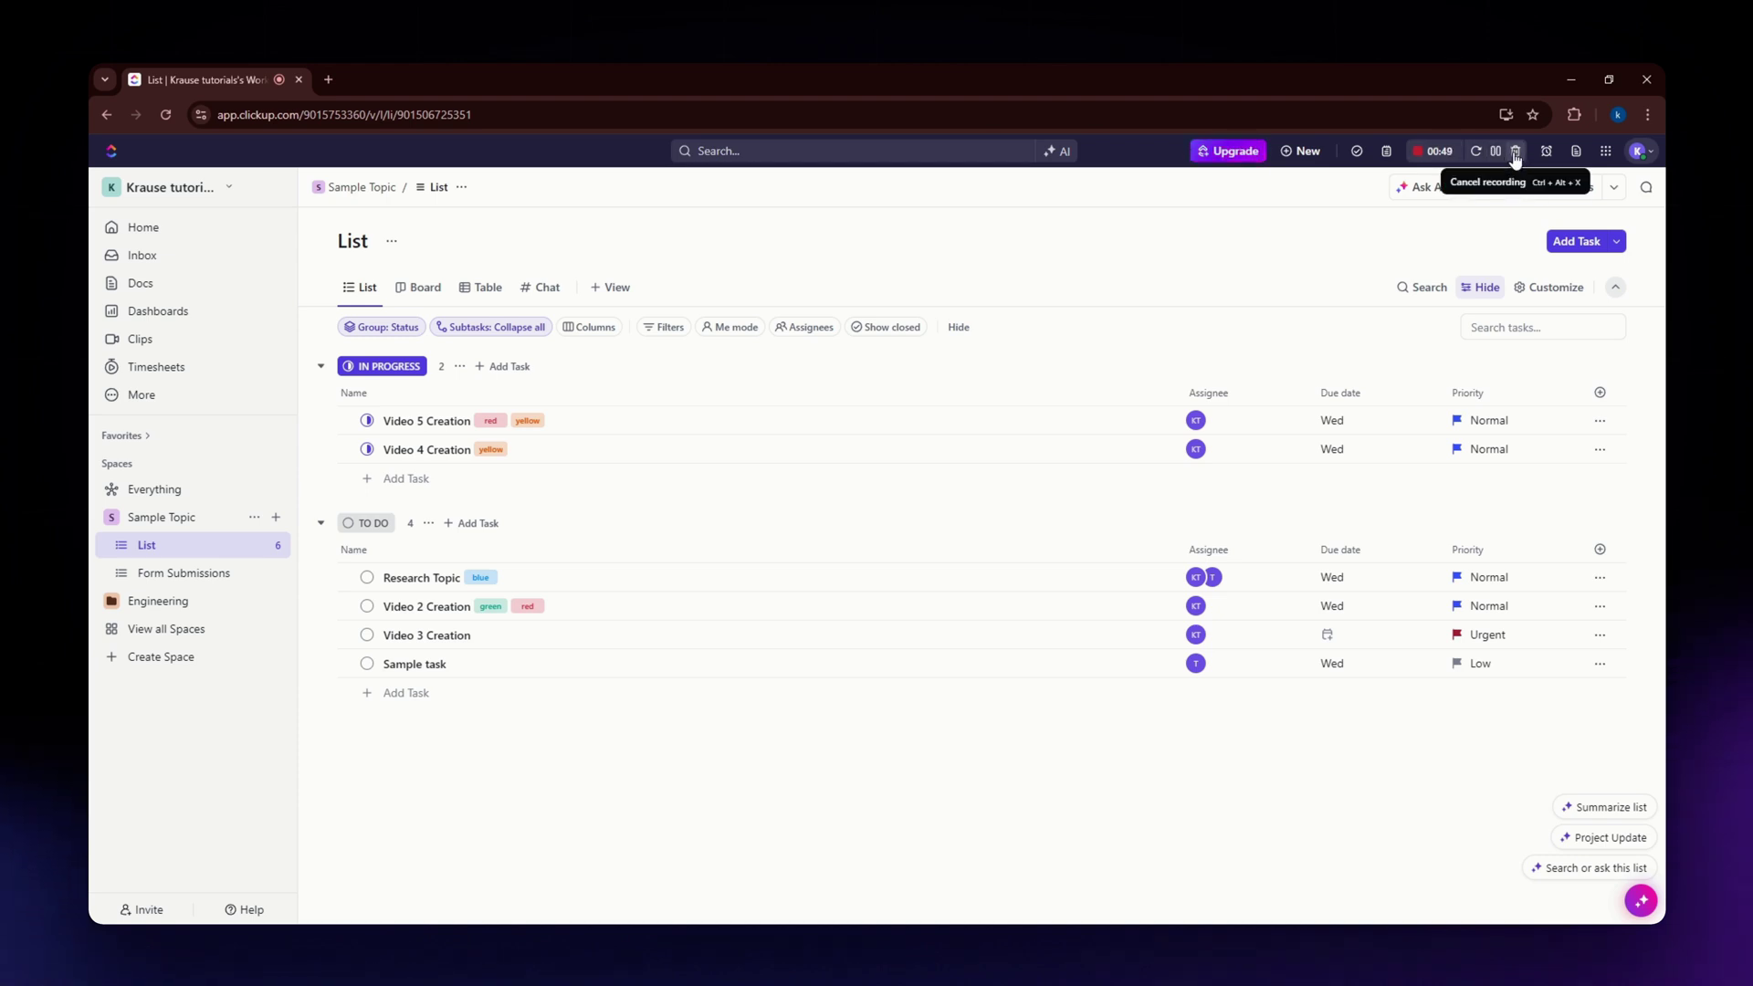
left_click(1516, 153)
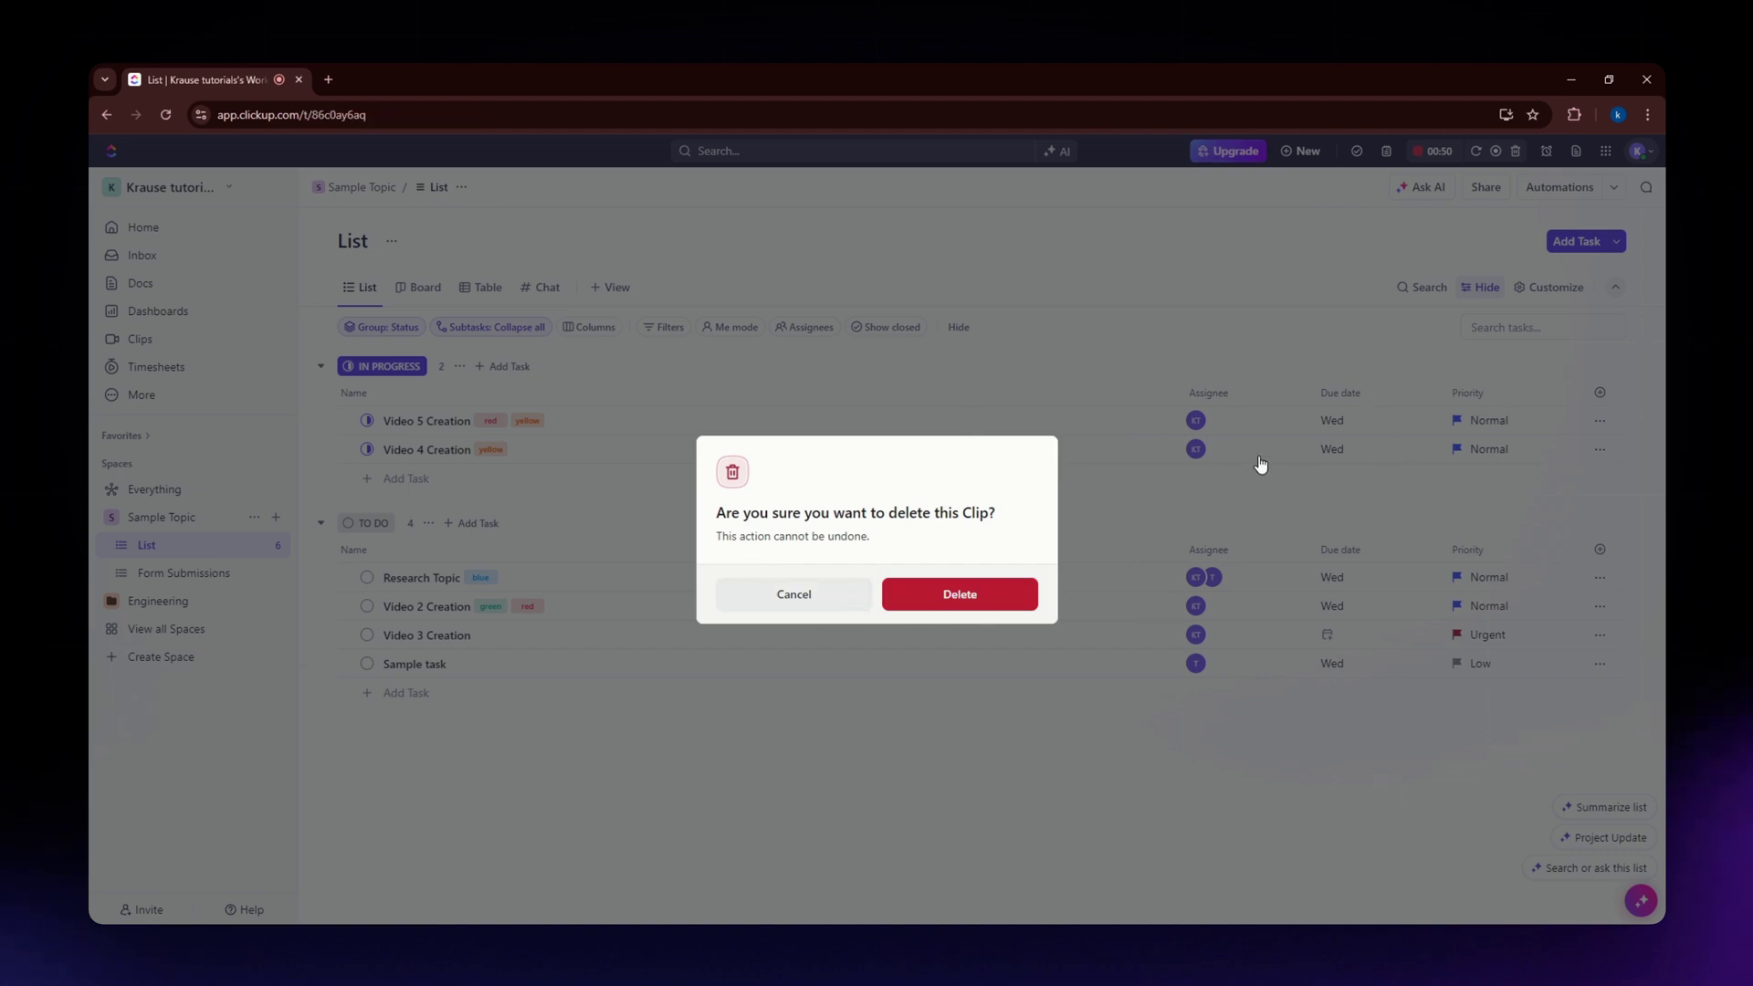
left_click(780, 596)
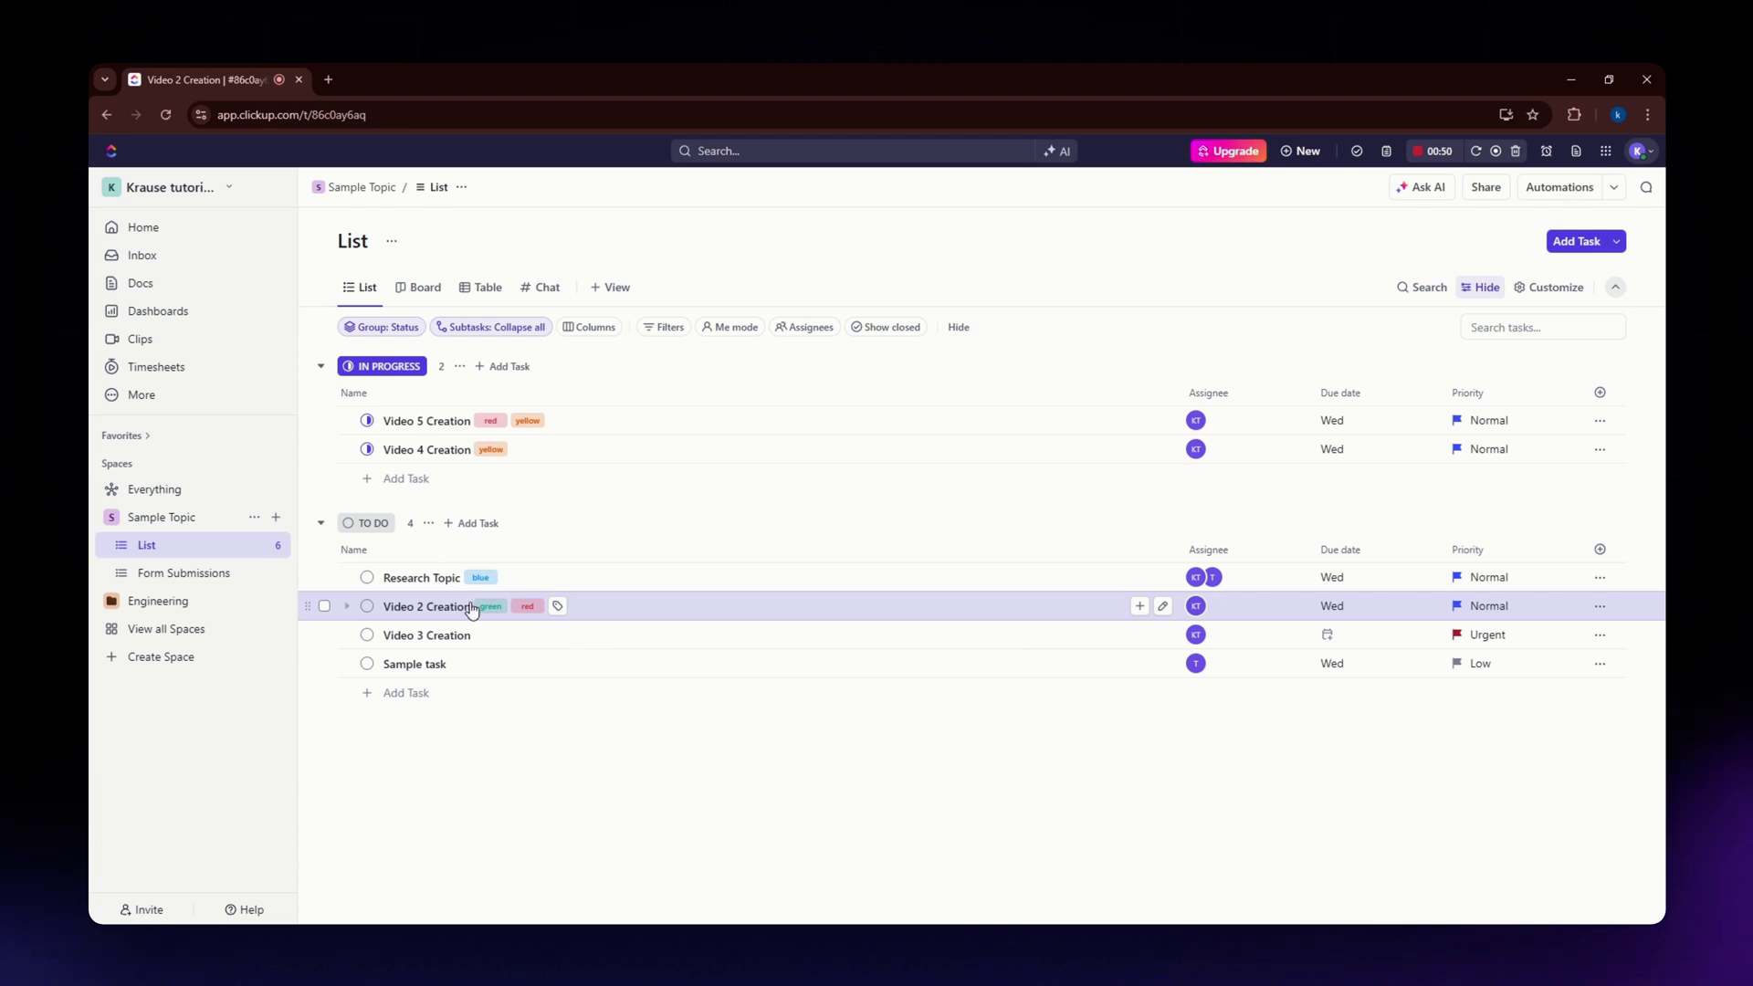
left_click(434, 610)
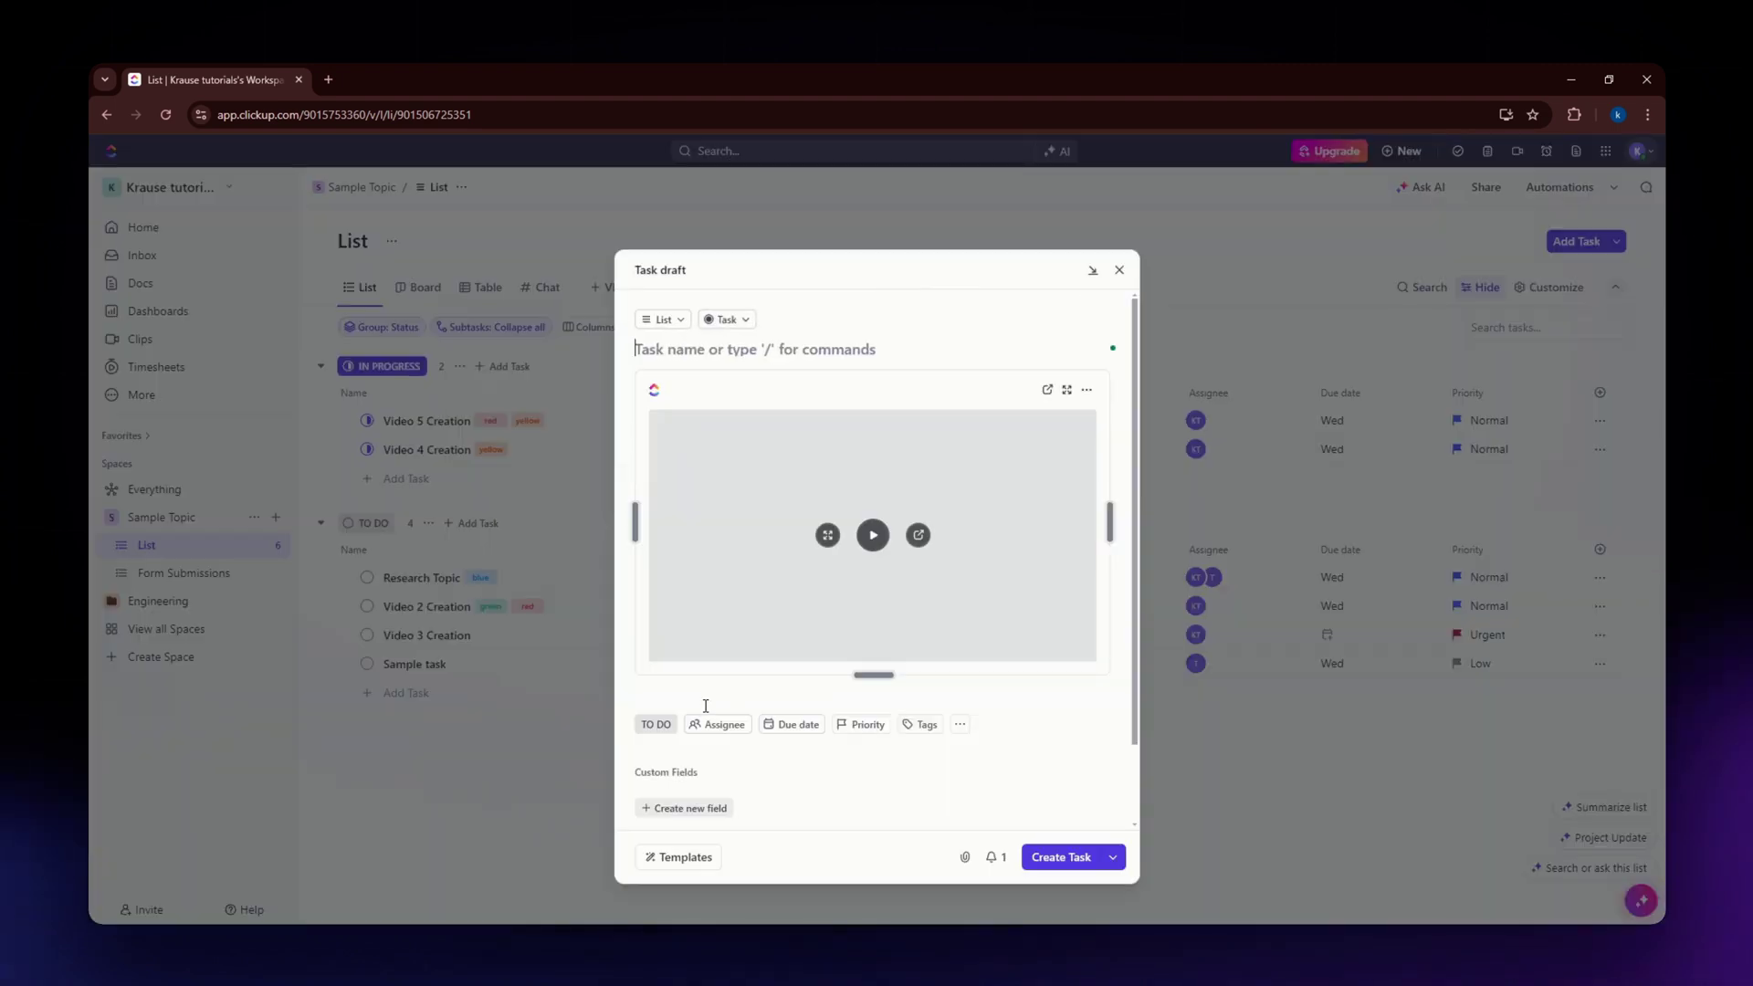
Keep the draft's status as TO DO and name the task 'Video task 1'.
scroll(729, 736, "down", 1)
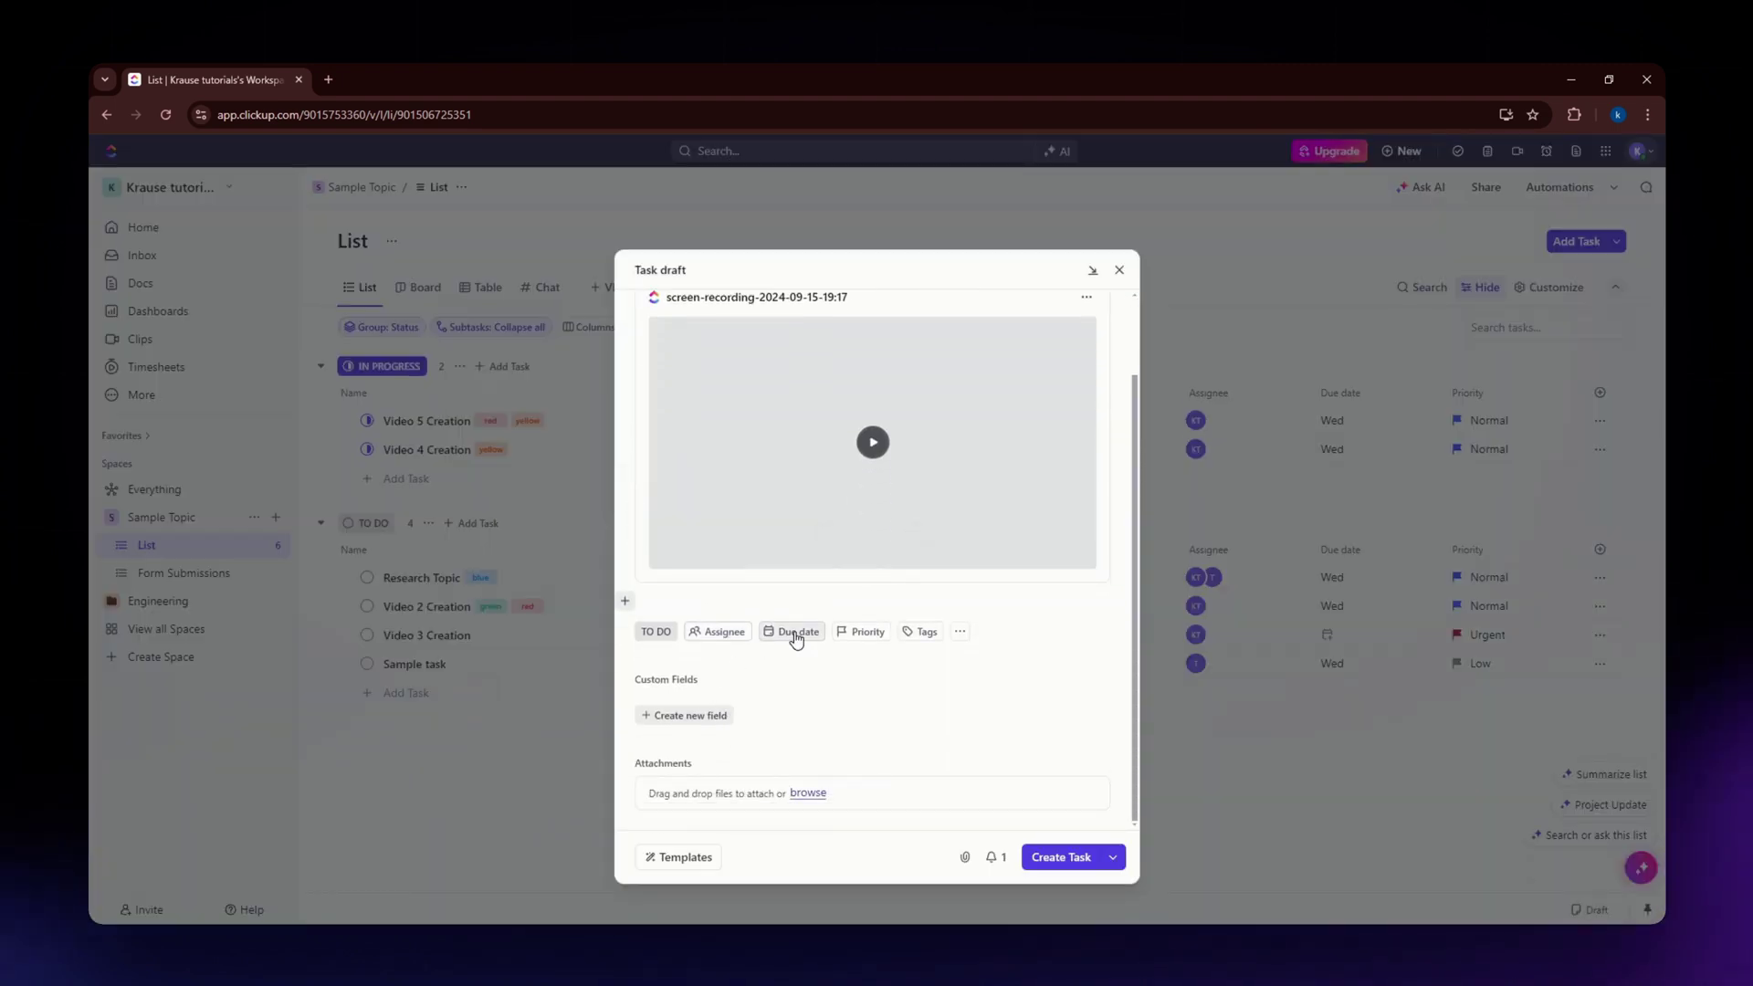
left_click(654, 633)
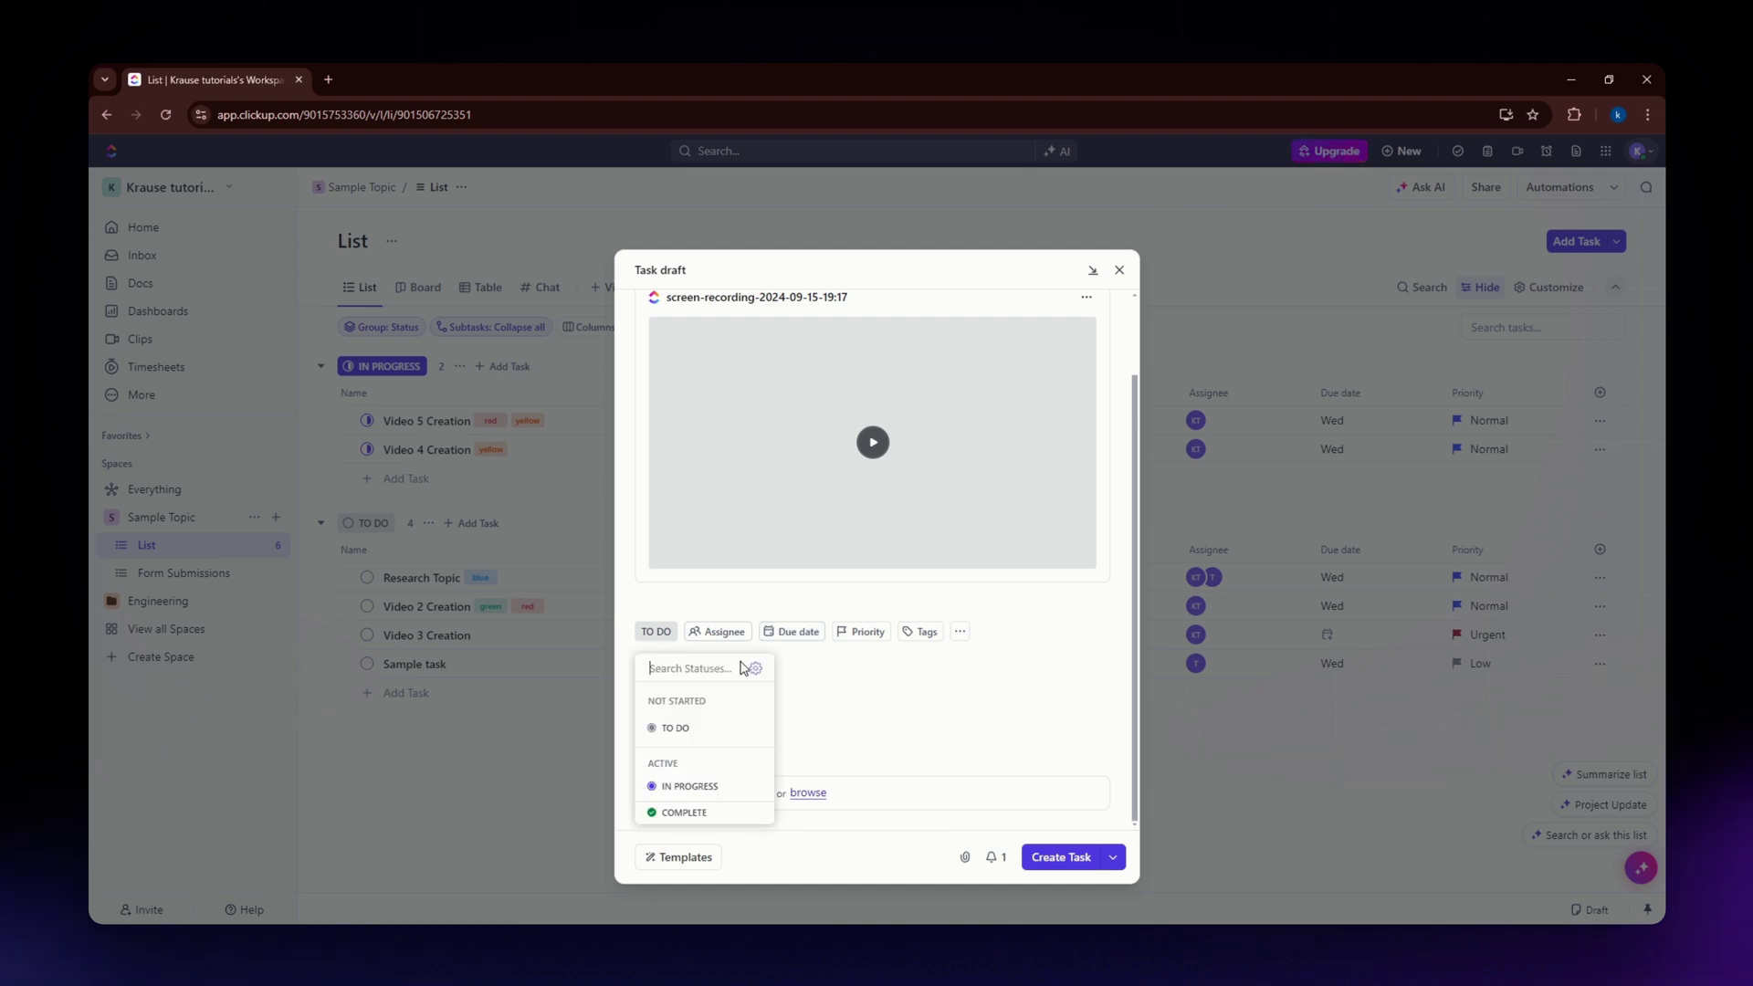
left_click(865, 641)
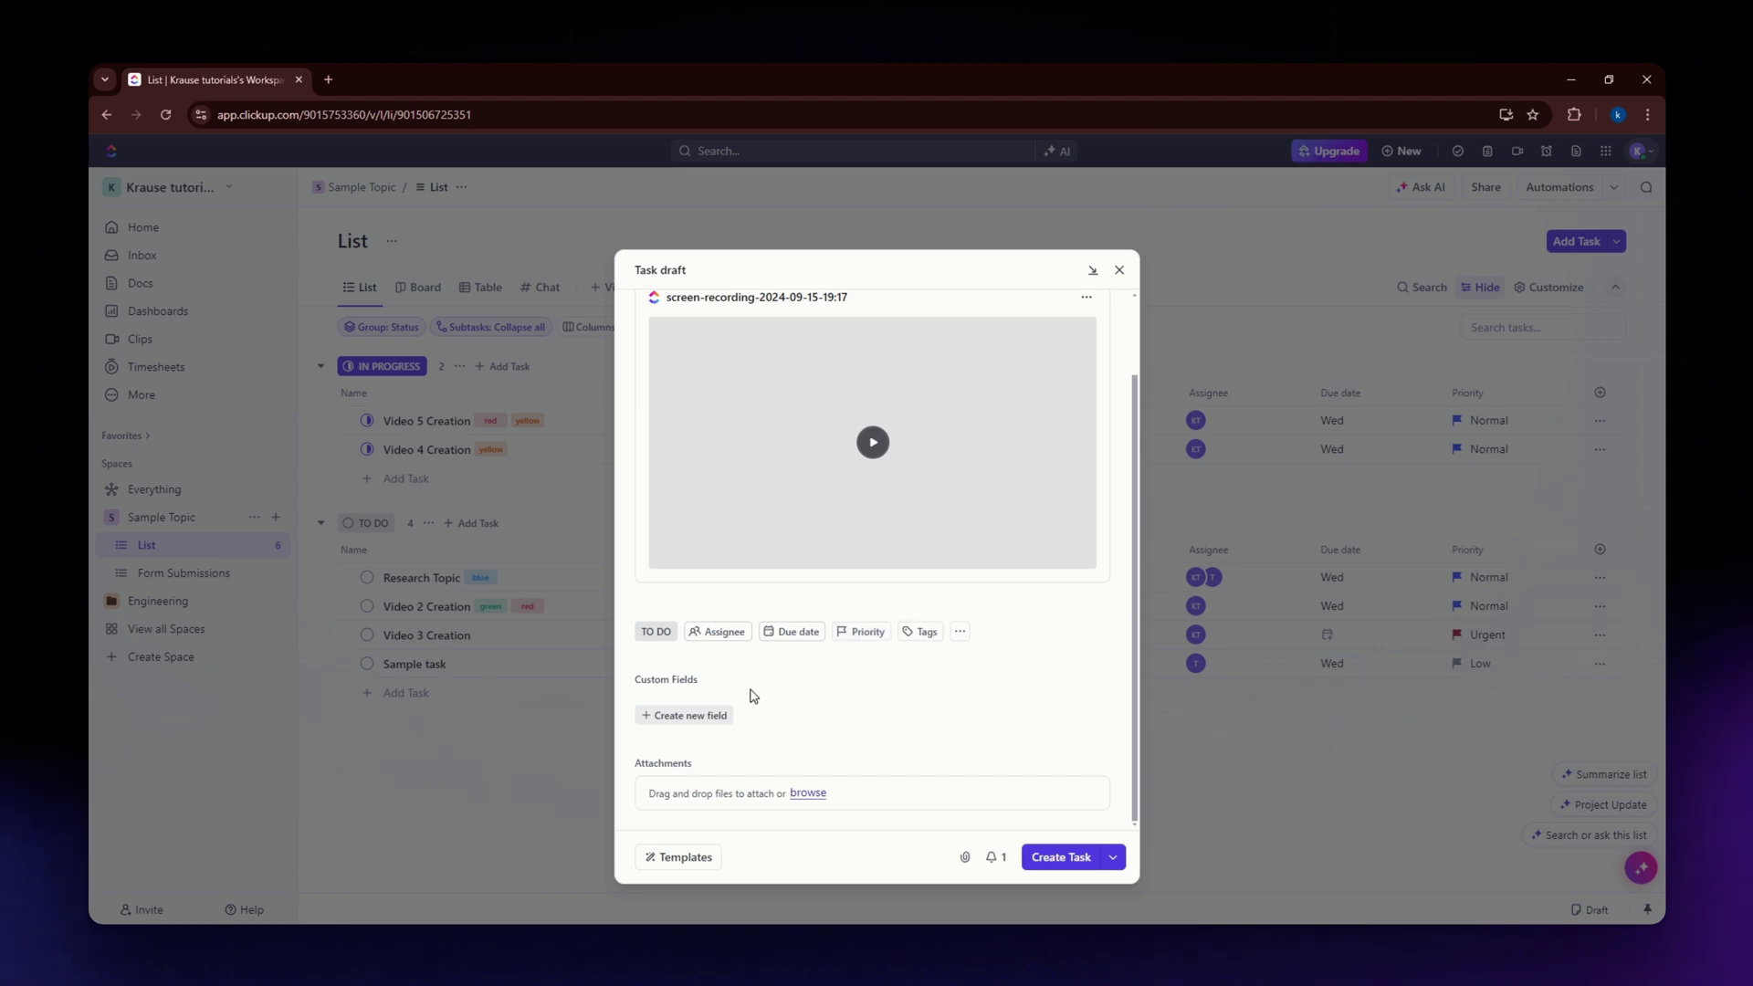
scroll(753, 698, "up", 2)
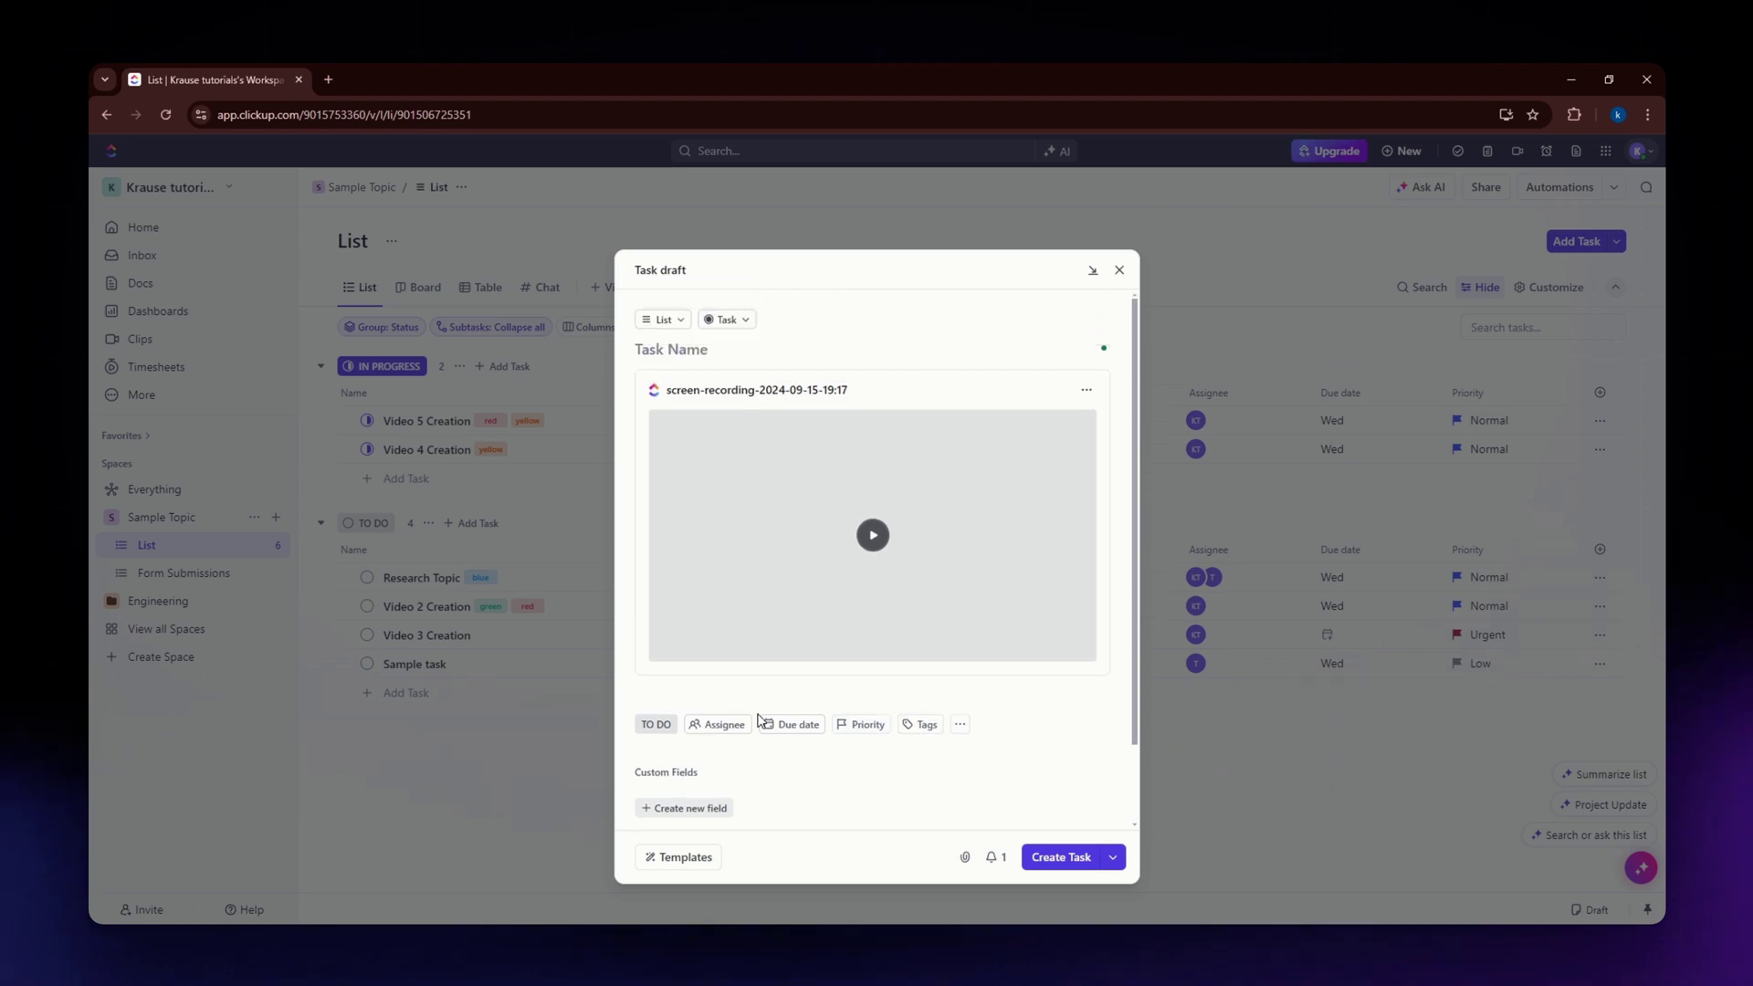
left_click(672, 350)
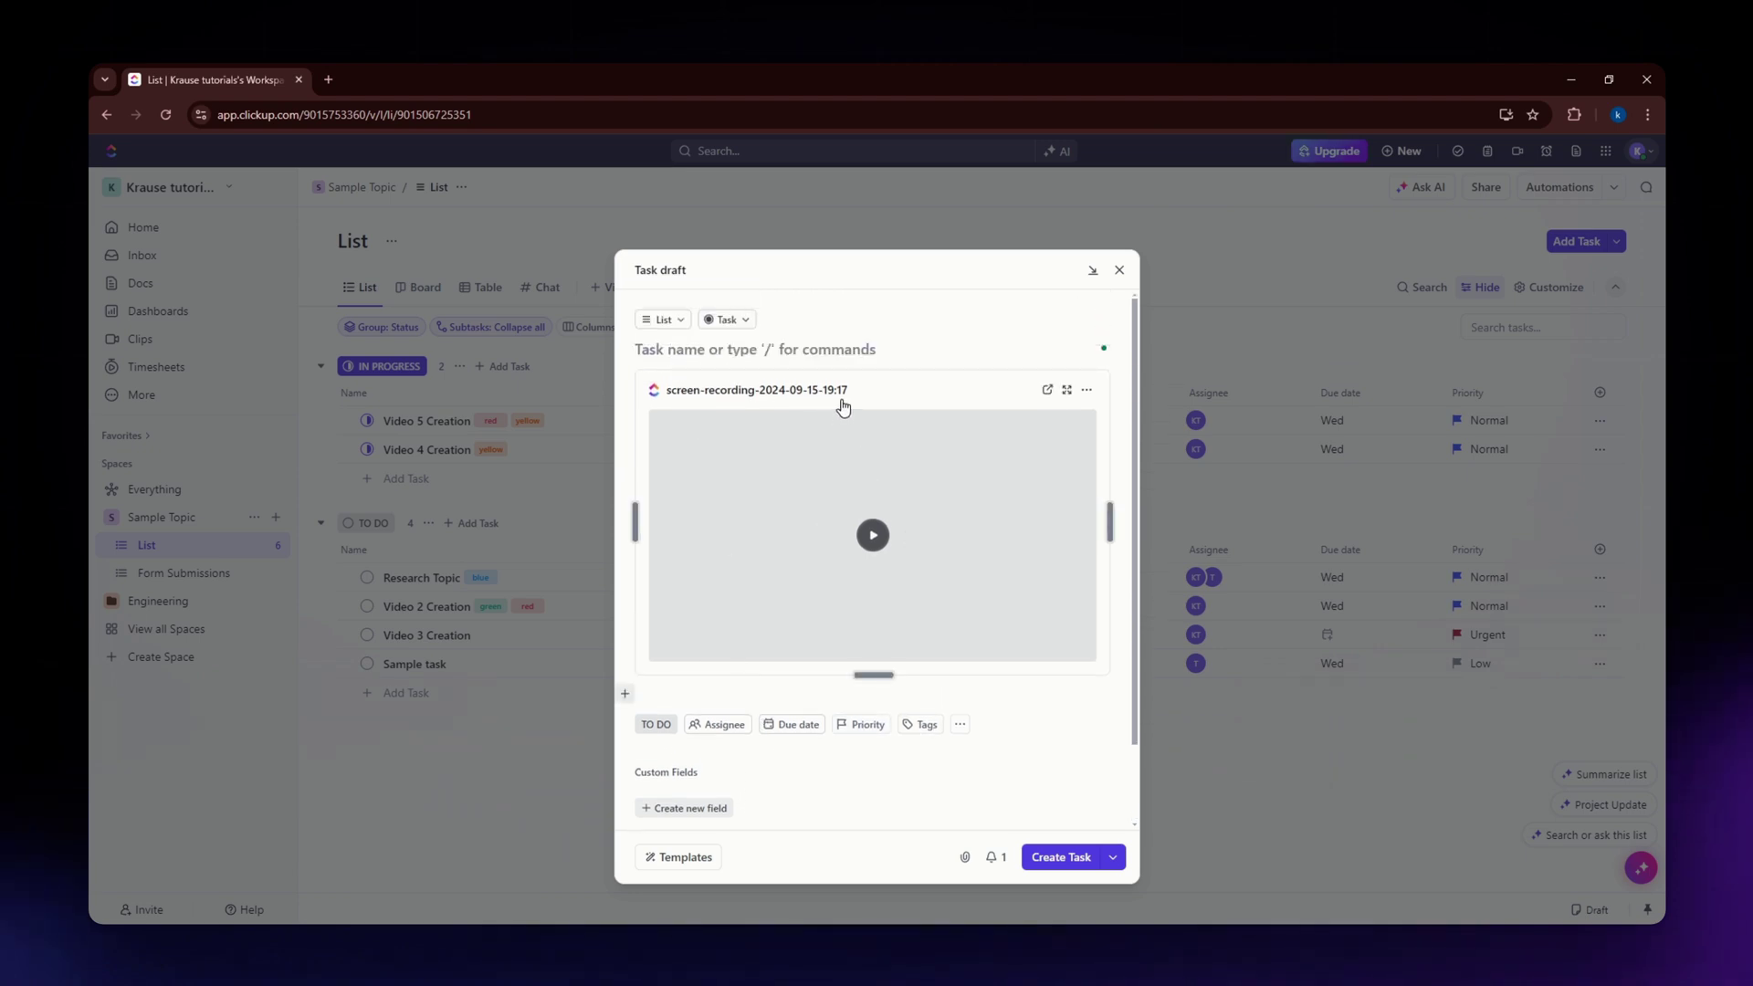
type("Video task 1")
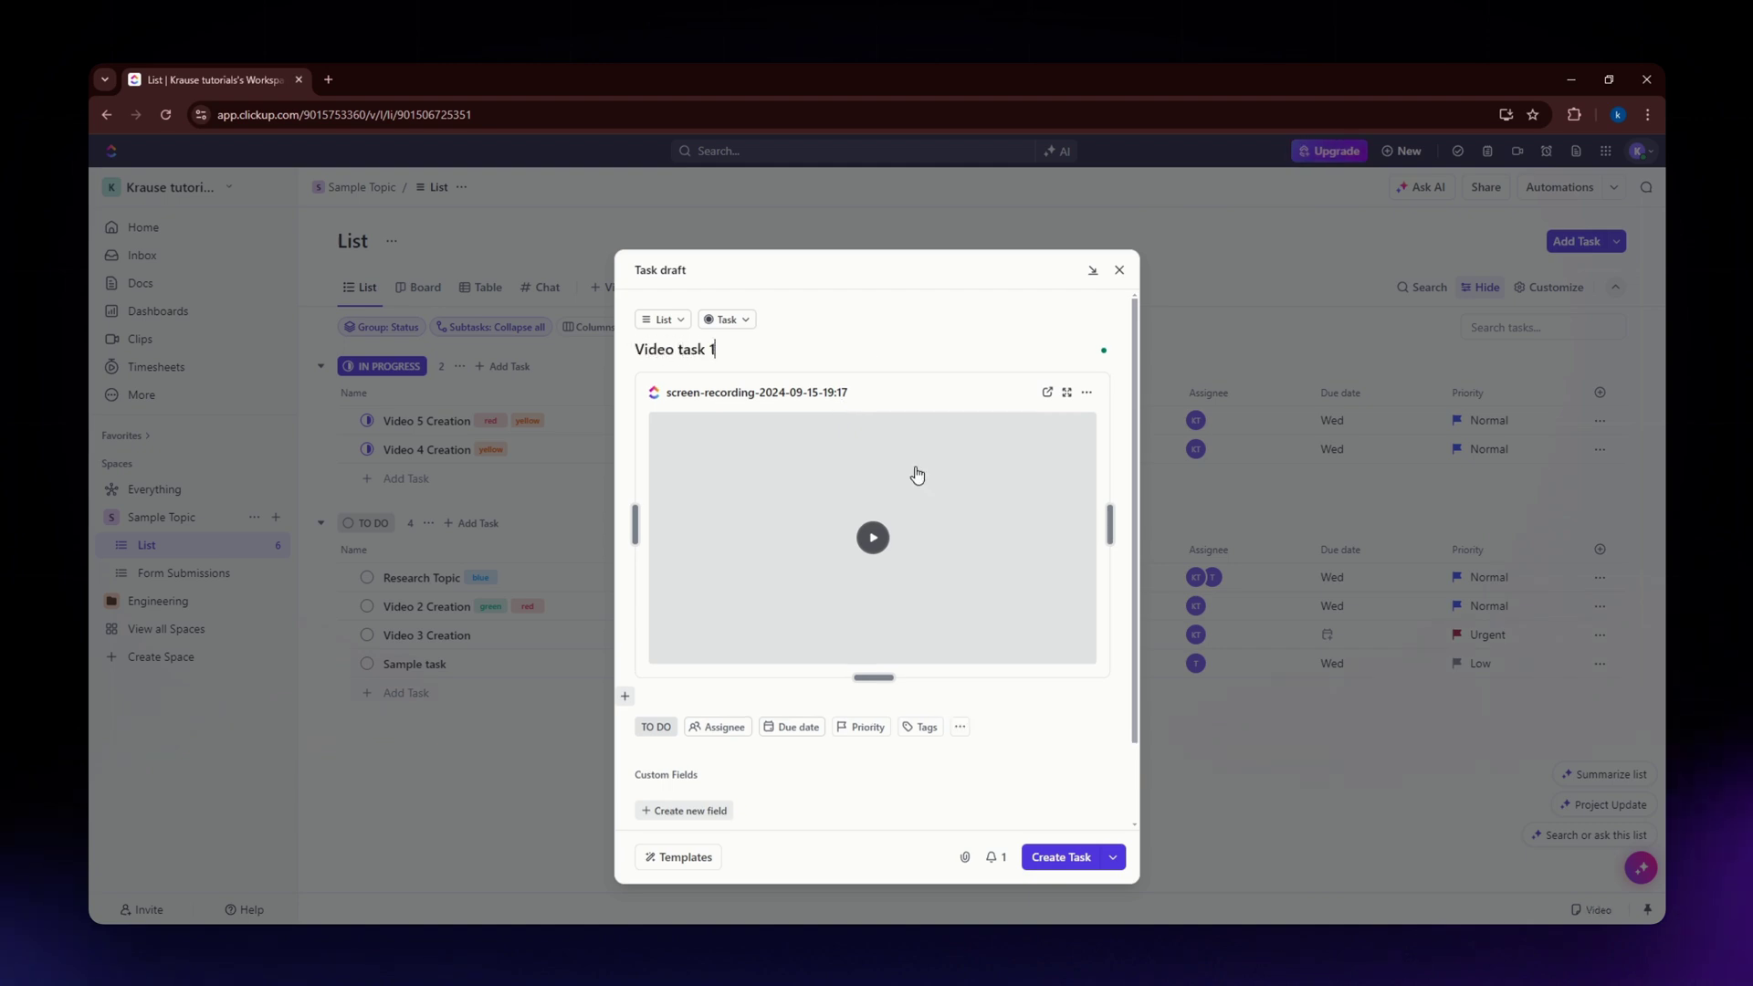
Leave the task unassigned and create it with the recorded clip attached.
scroll(908, 639, "down", 1)
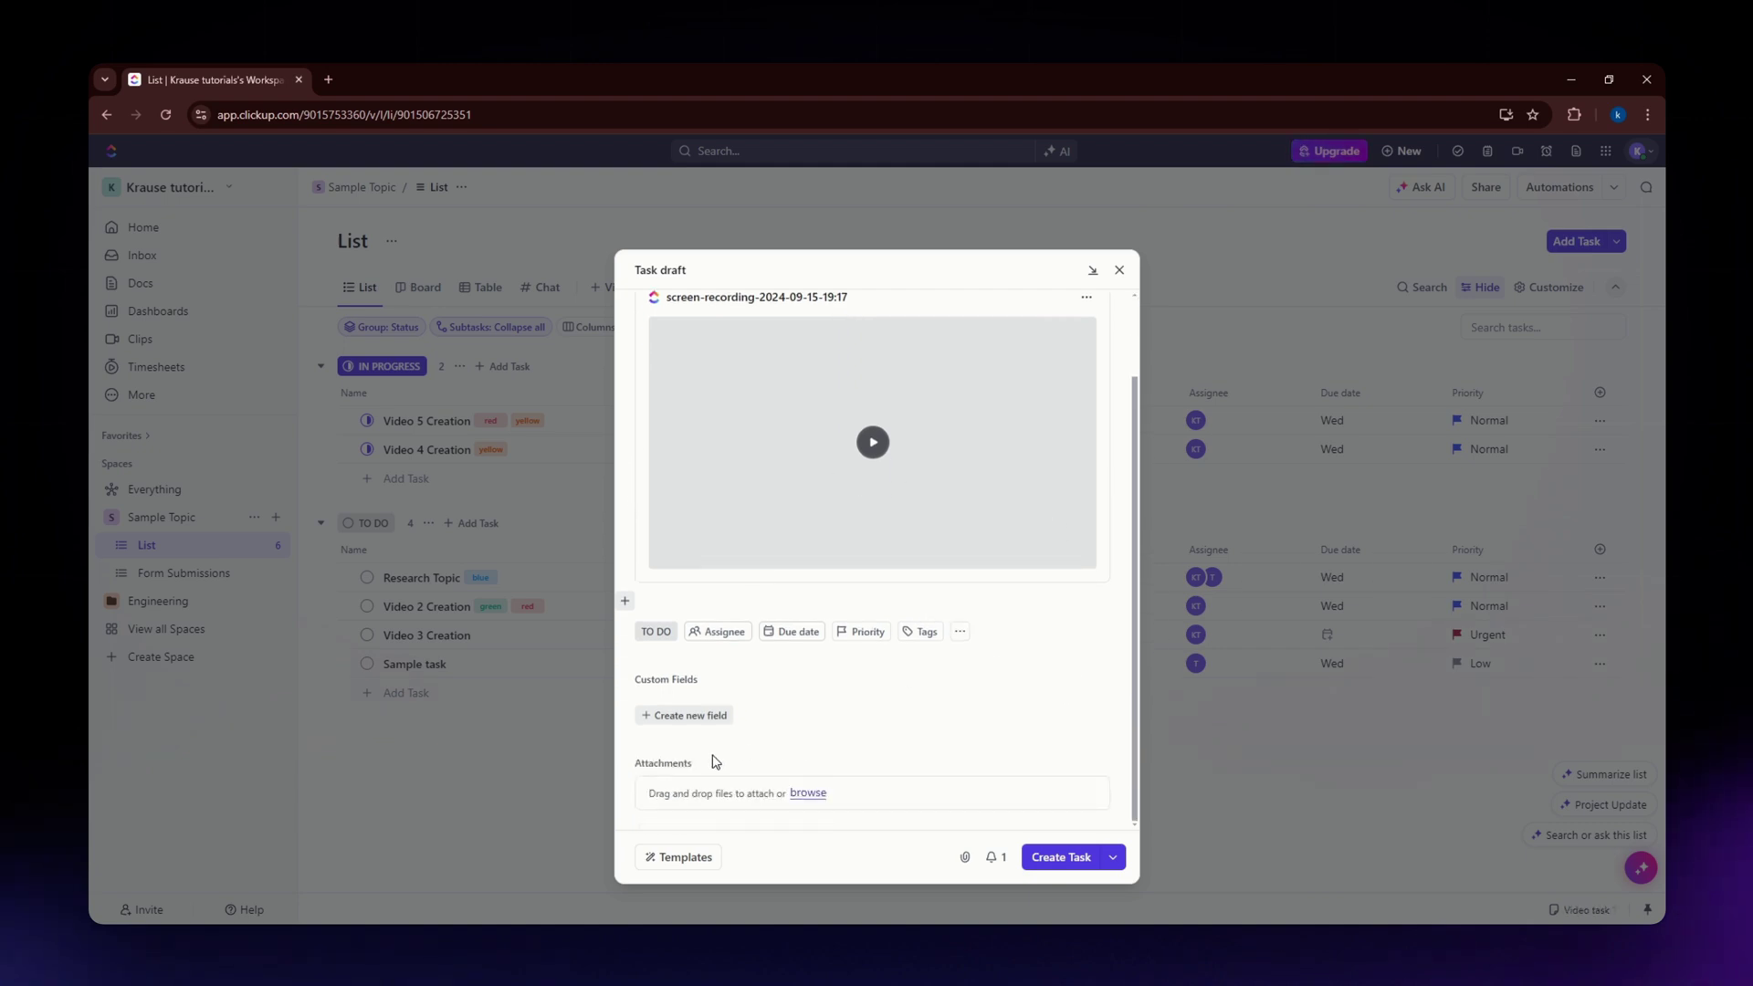
left_click(720, 635)
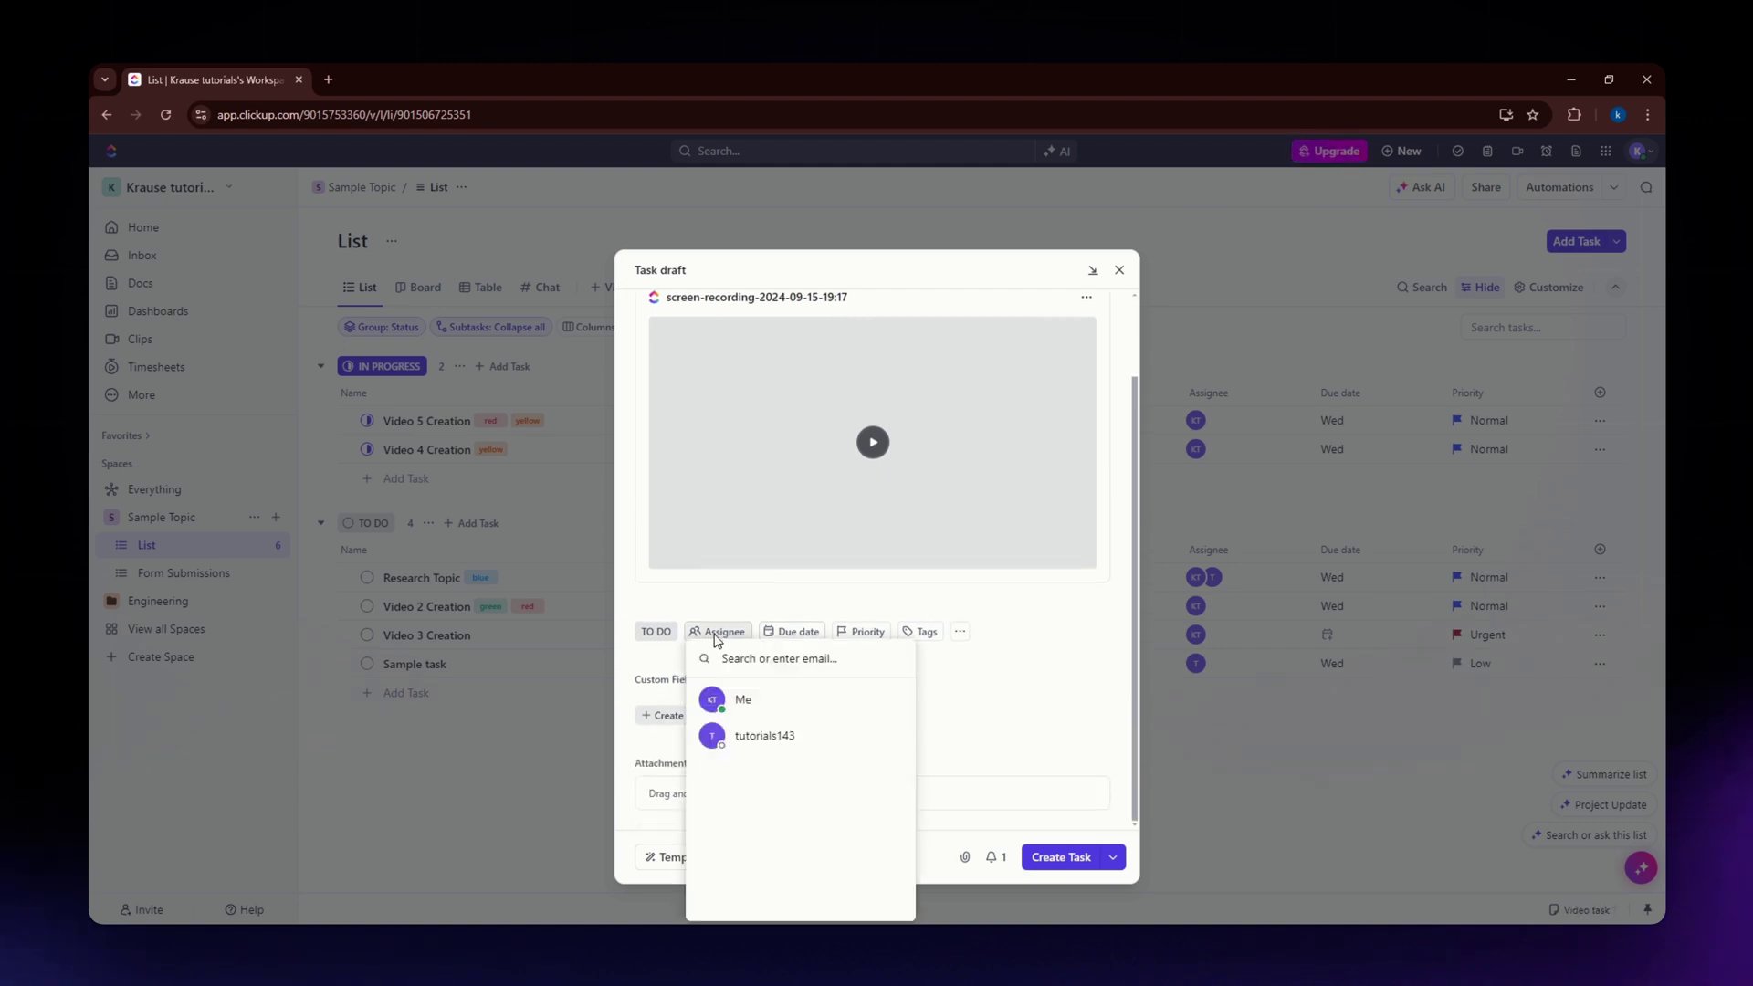
left_click(761, 740)
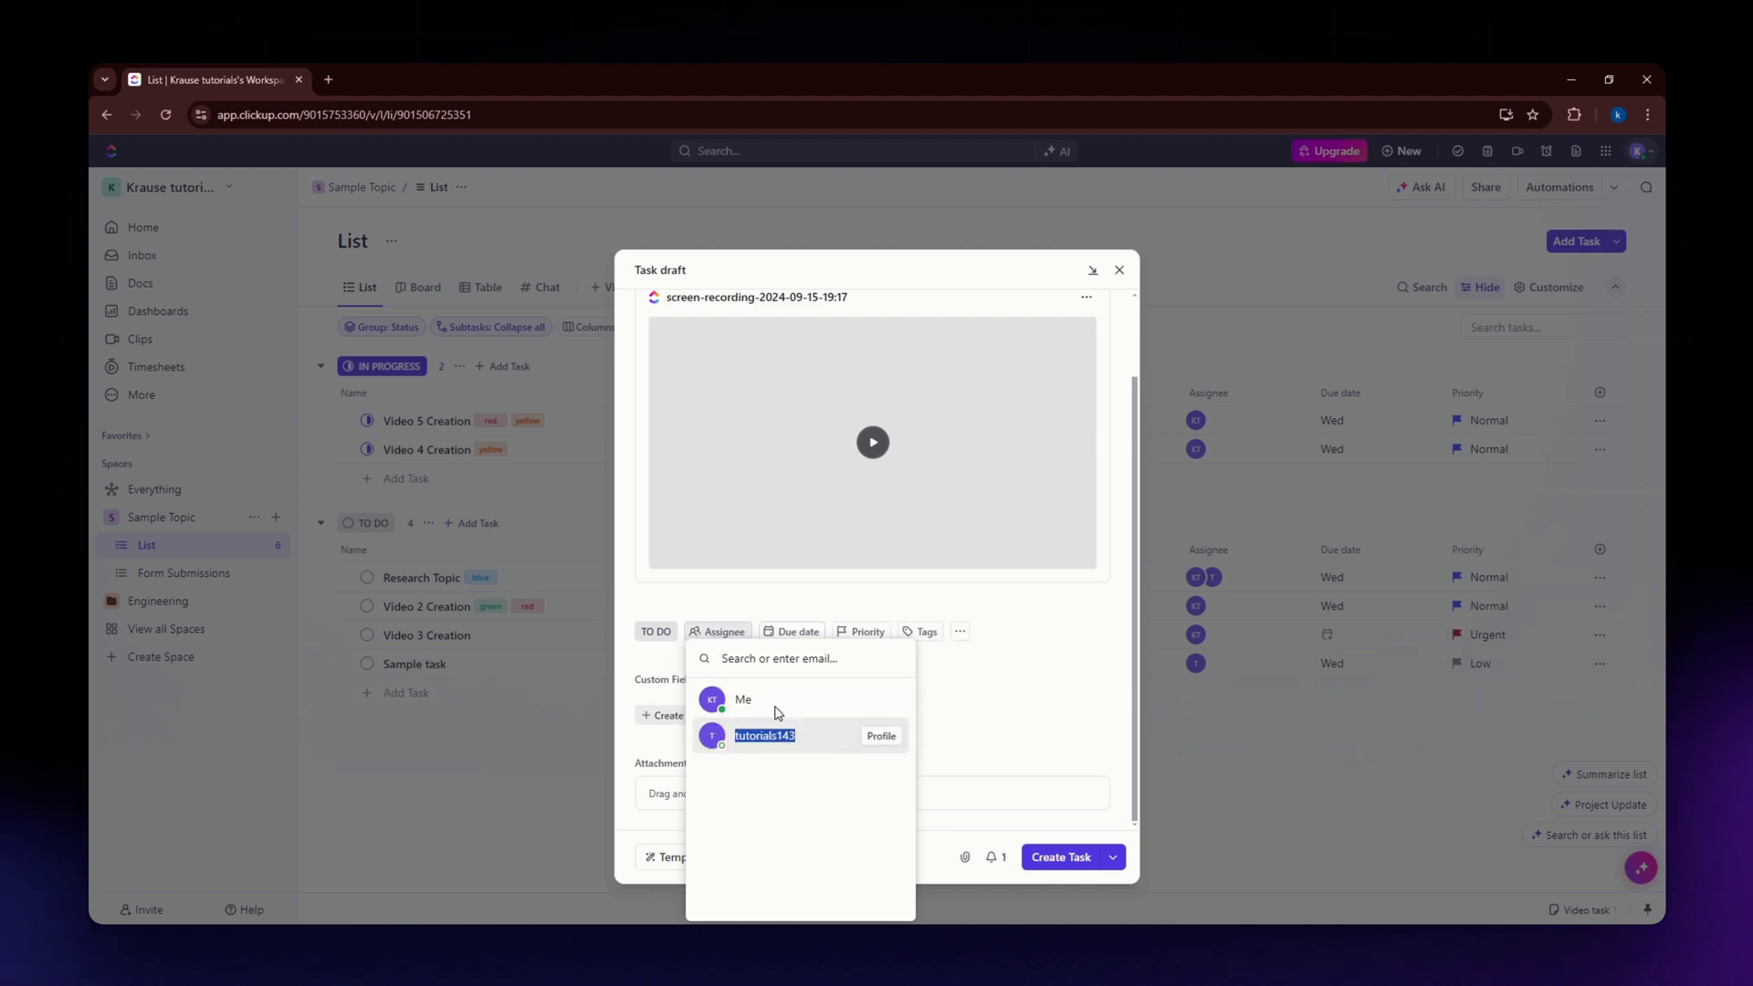
key("Escape")
left_click(723, 632)
left_click(1060, 759)
scroll(1061, 750, "up", 2)
scroll(1062, 750, "down", 2)
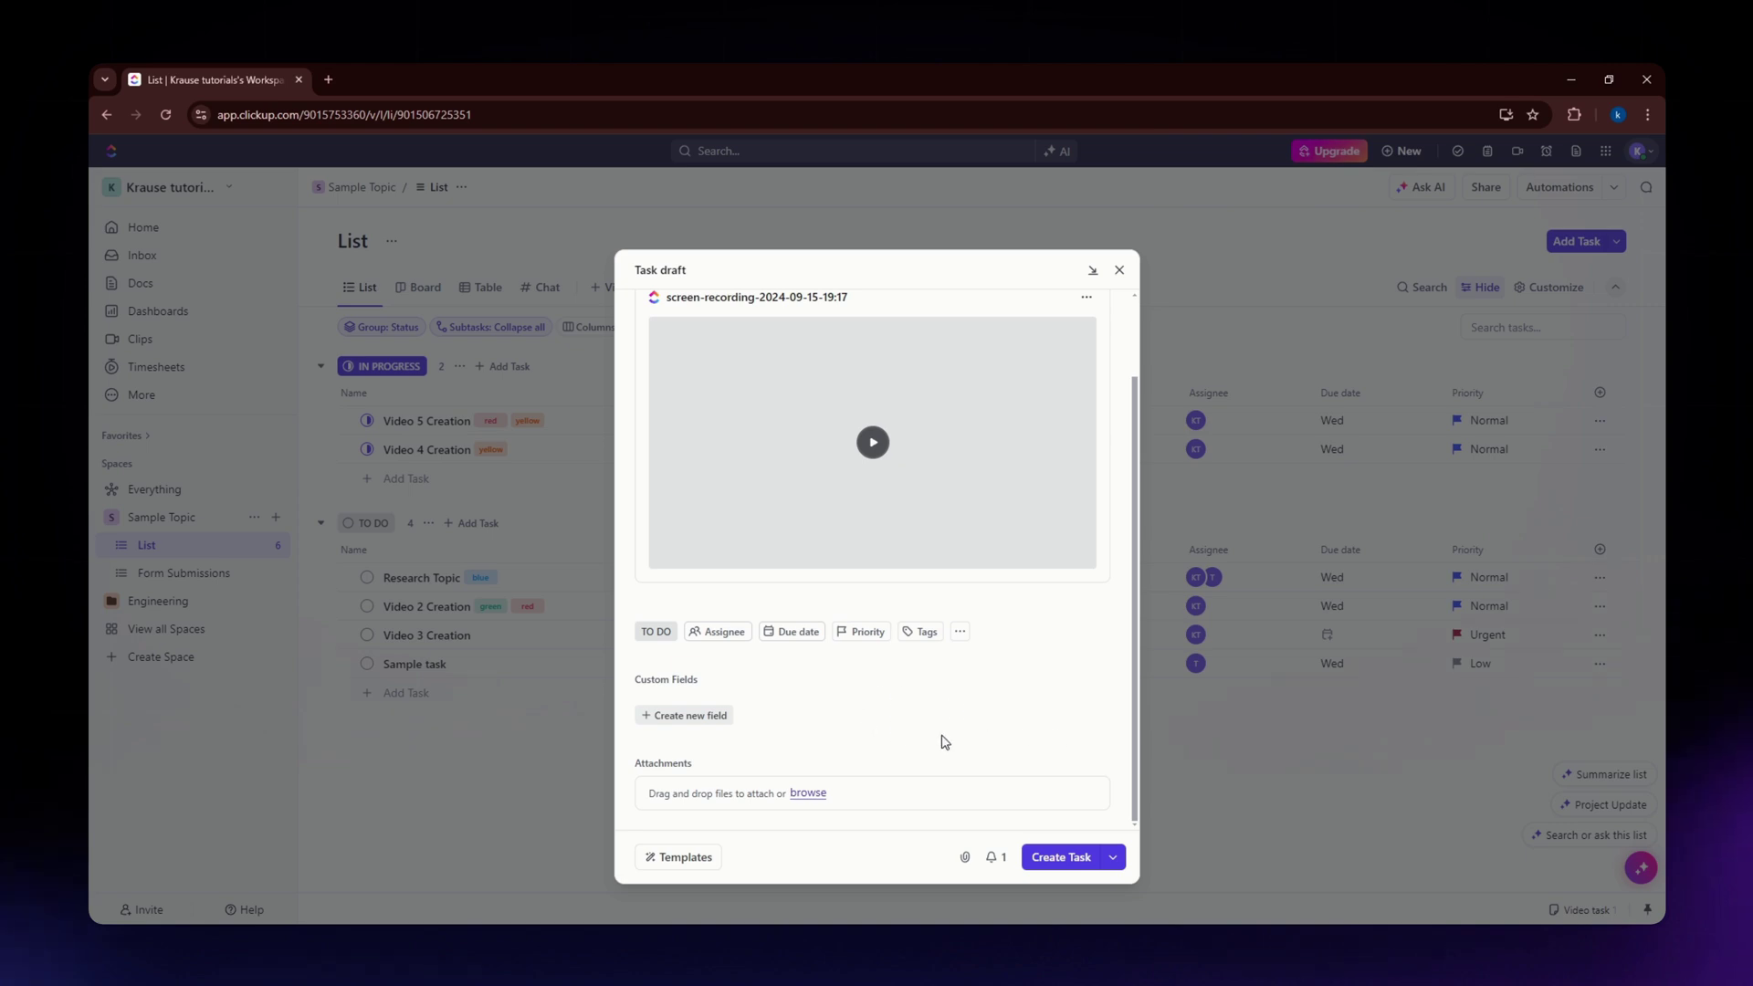
left_click(1072, 859)
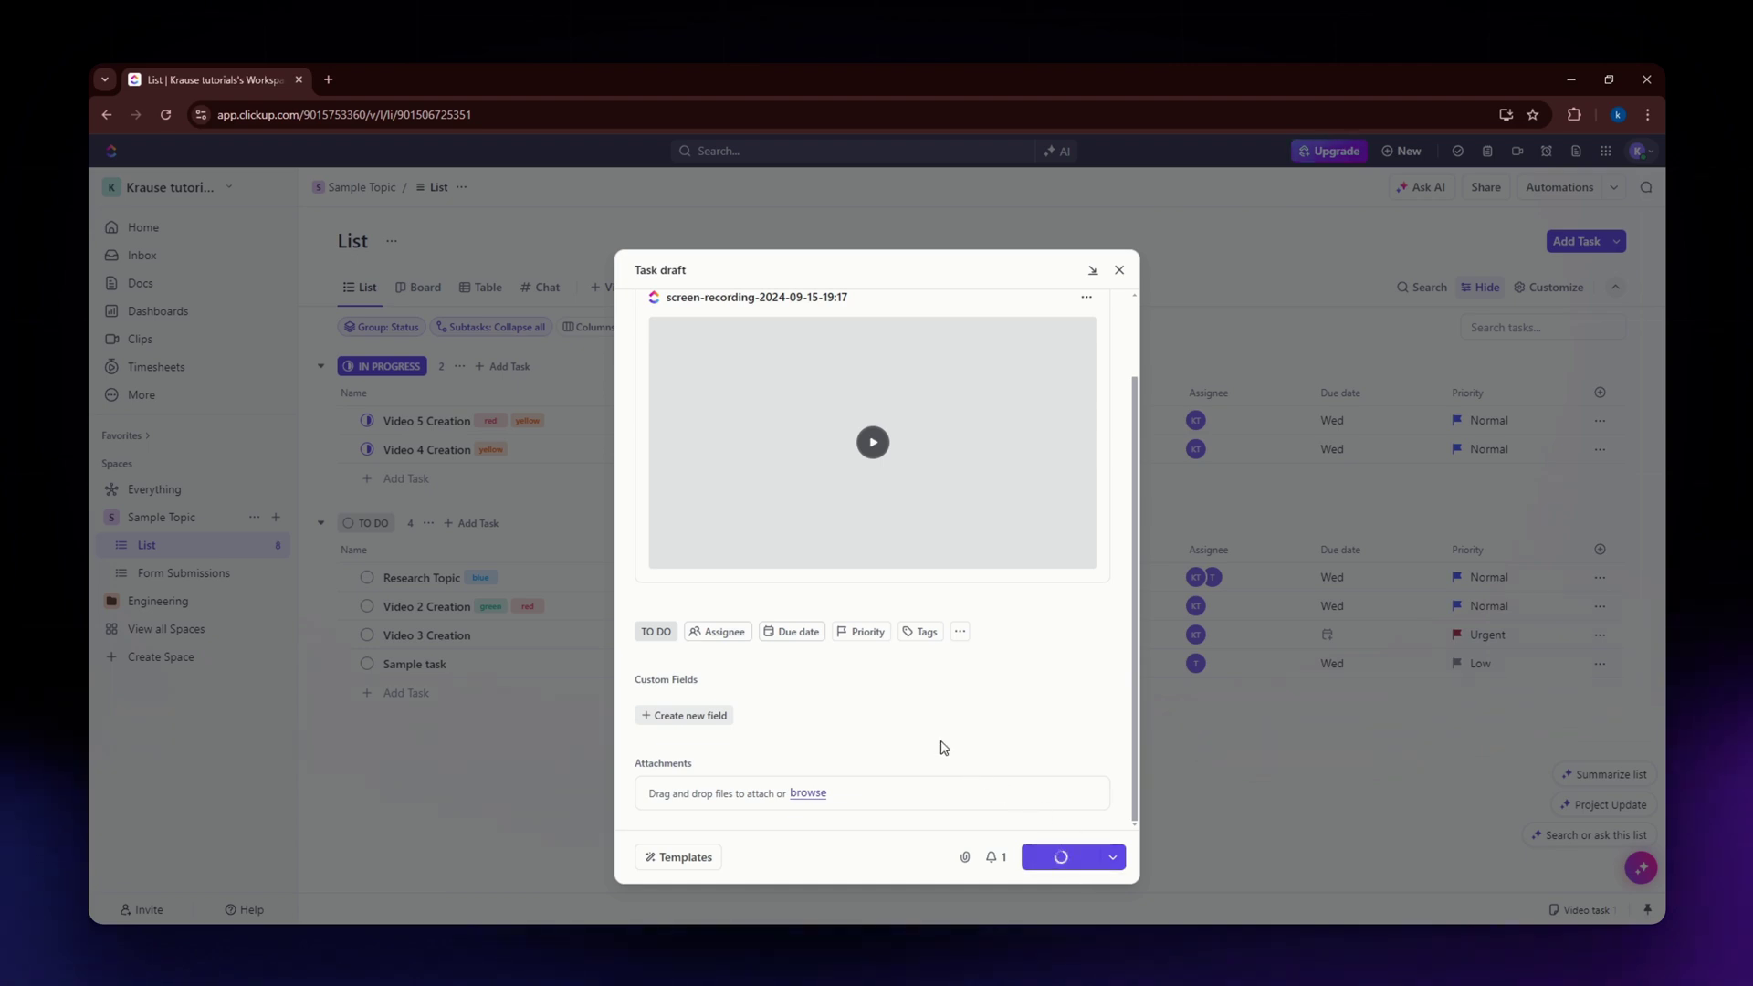